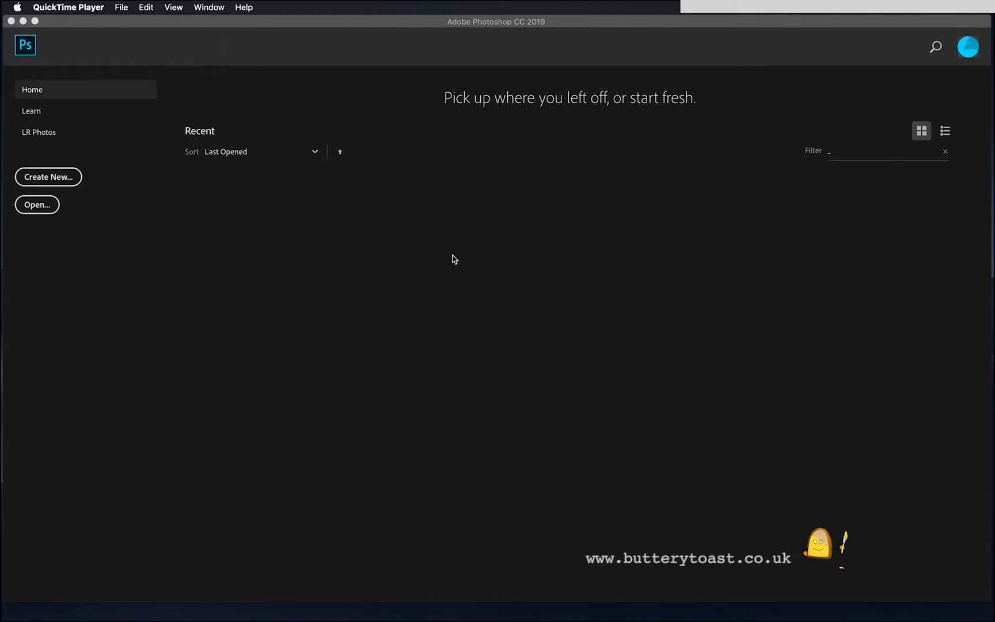
# - Create a new Film & Video document named animation at HDTV 1080p size with a white background
pyautogui.click(70, 181)
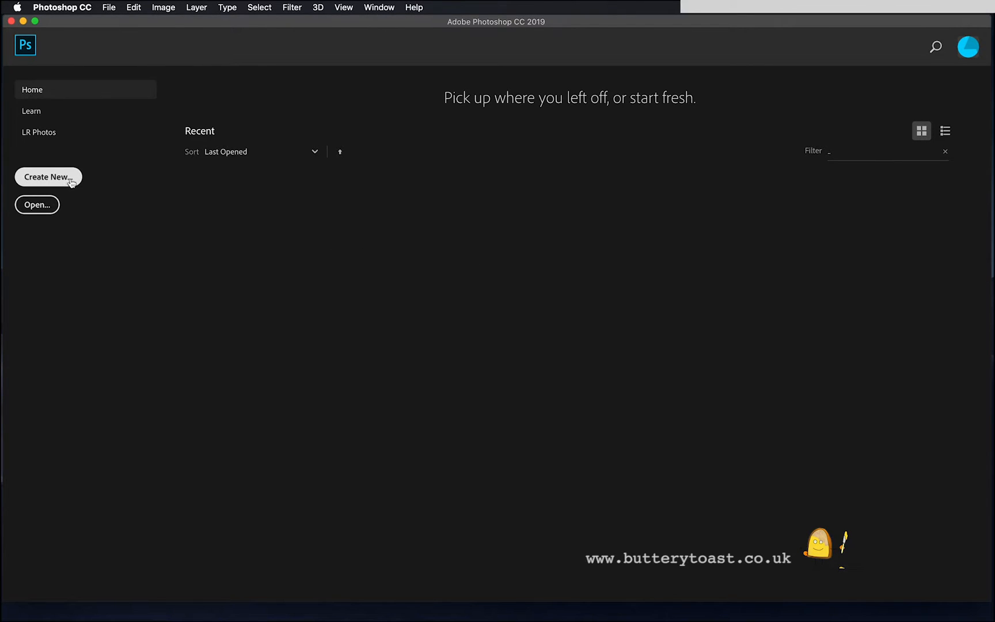
pyautogui.click(70, 181)
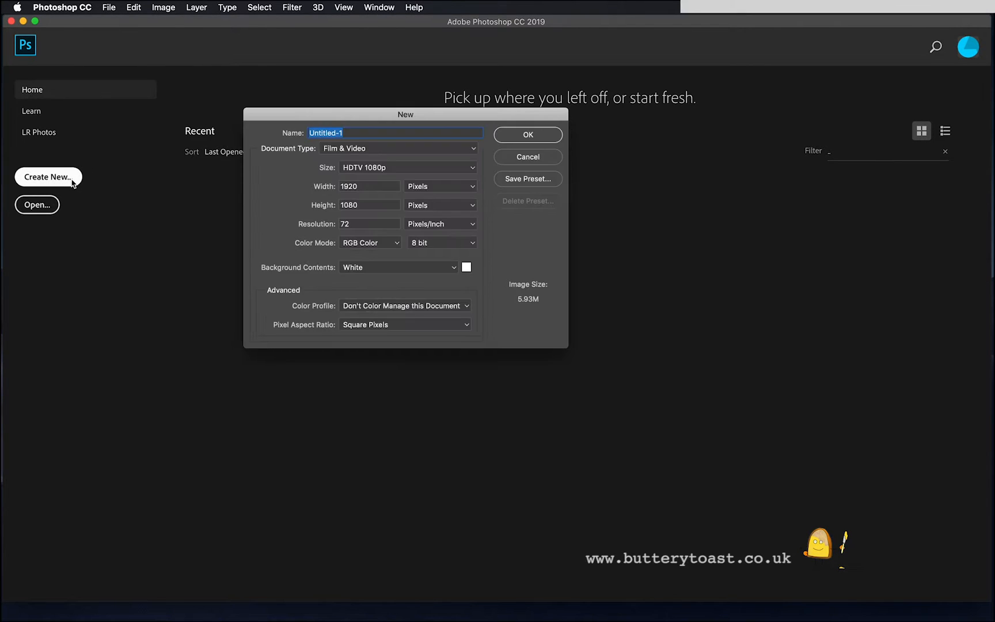
pyautogui.click(453, 153)
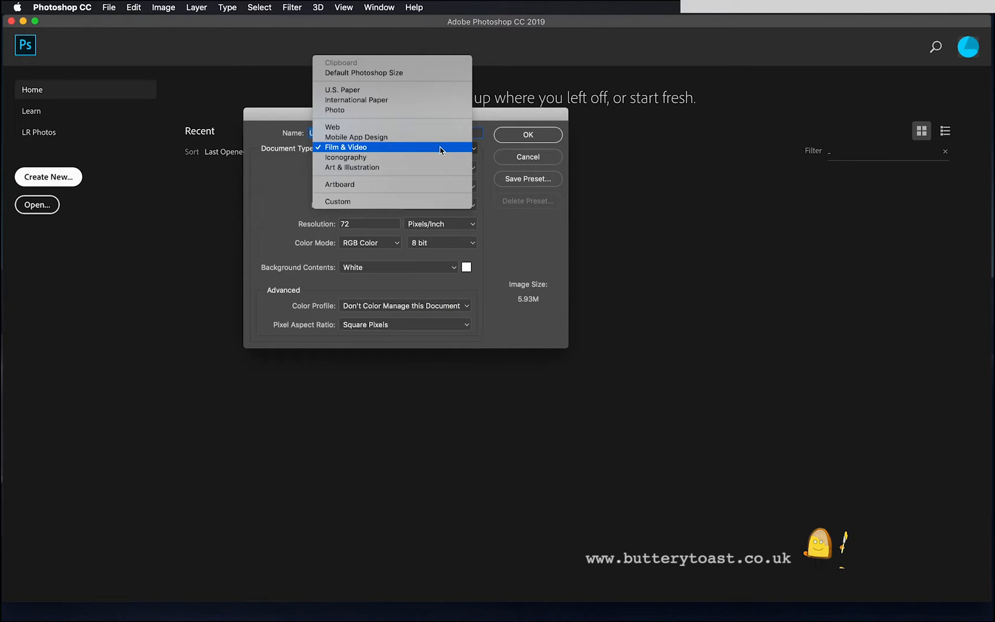
pyautogui.click(438, 149)
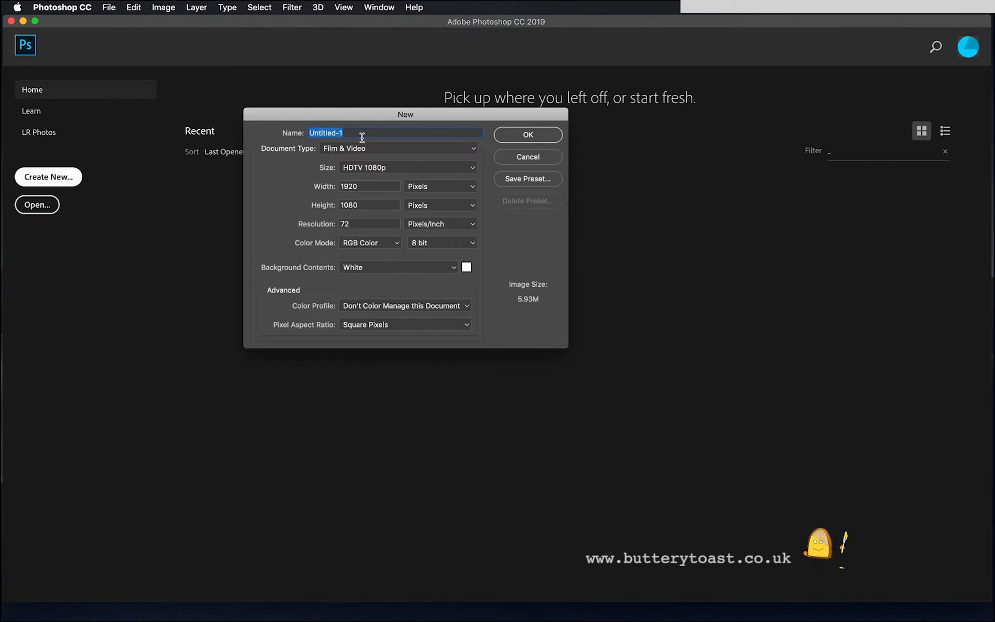
pyautogui.write('an')
pyautogui.press('Return')
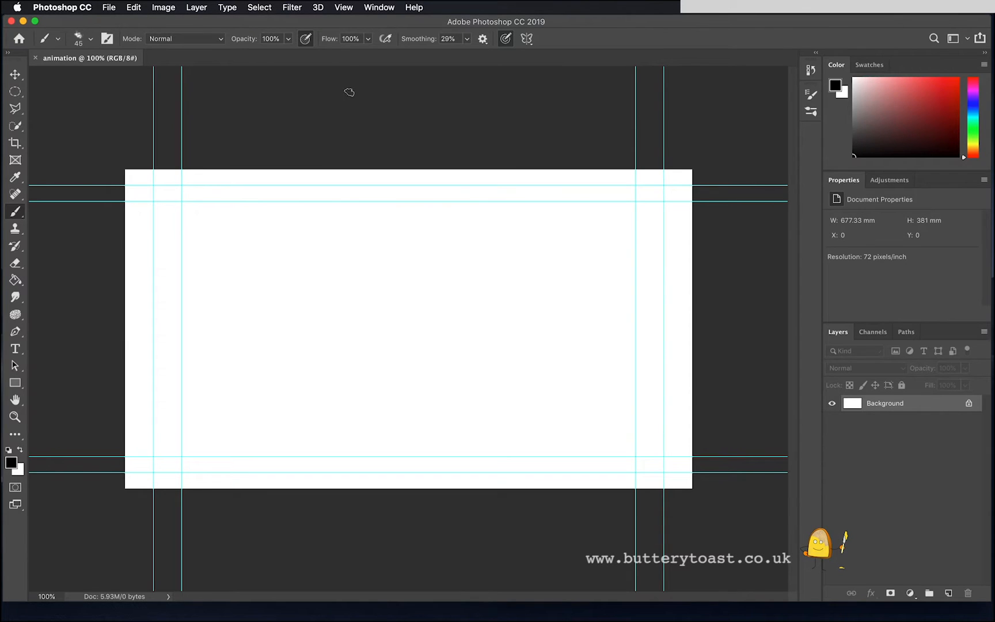
# - Show the Timeline and create a video timeline for the document
pyautogui.click(379, 8)
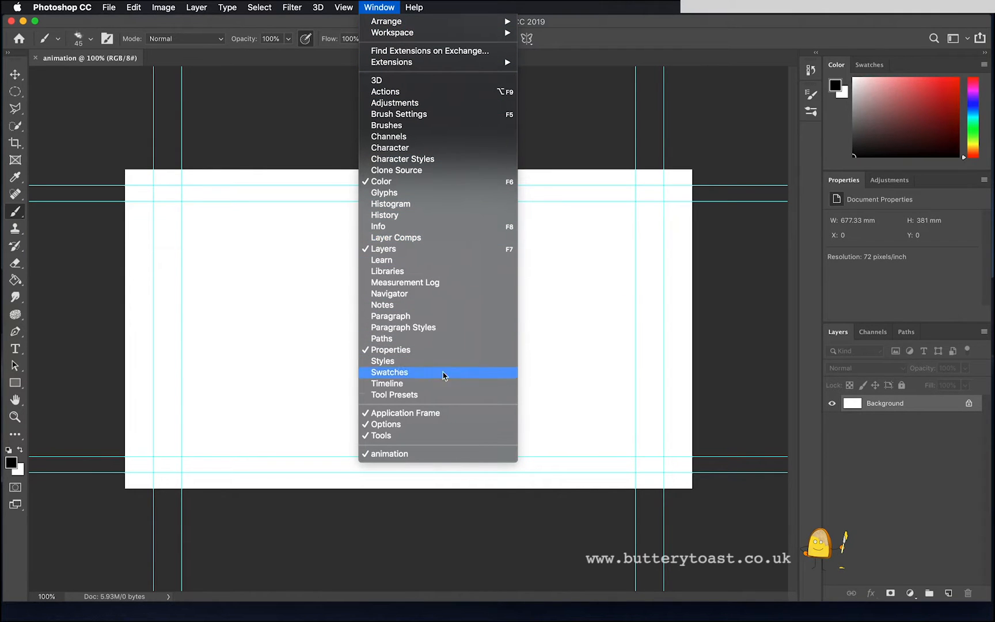
pyautogui.click(454, 385)
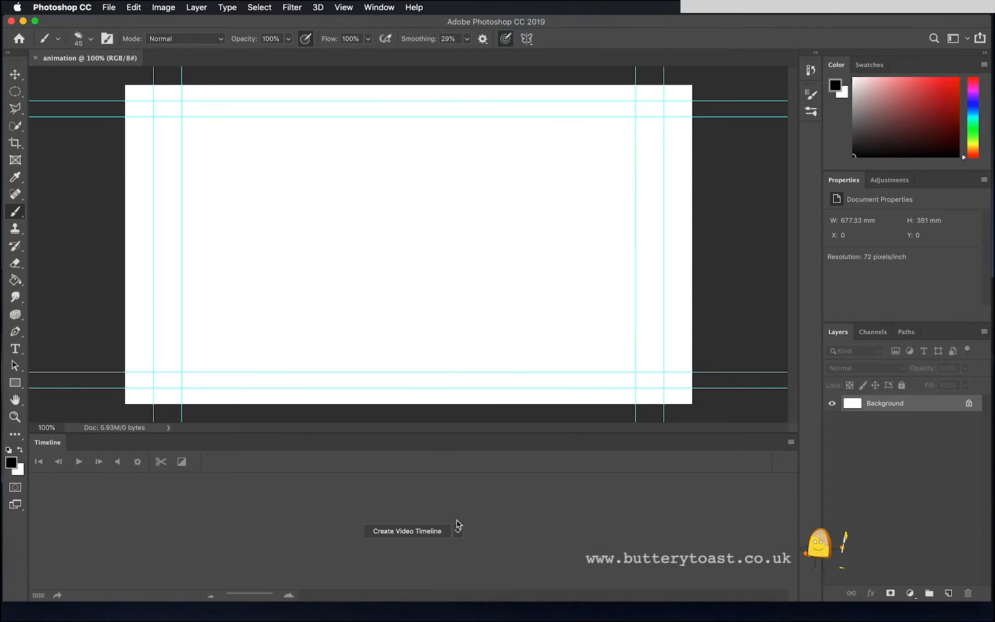
pyautogui.click(413, 533)
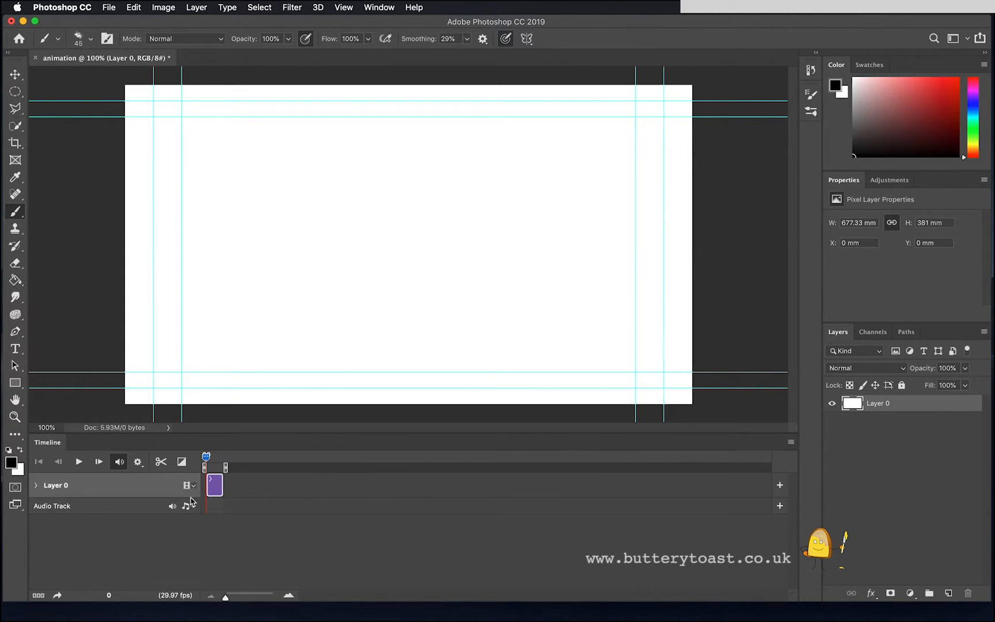
# - Extend the Layer 0 clip on the timeline to just past frame 1536
pyautogui.click(227, 493)
pyautogui.click(223, 486)
pyautogui.moveTo(224, 486); pyautogui.dragTo(394, 479)
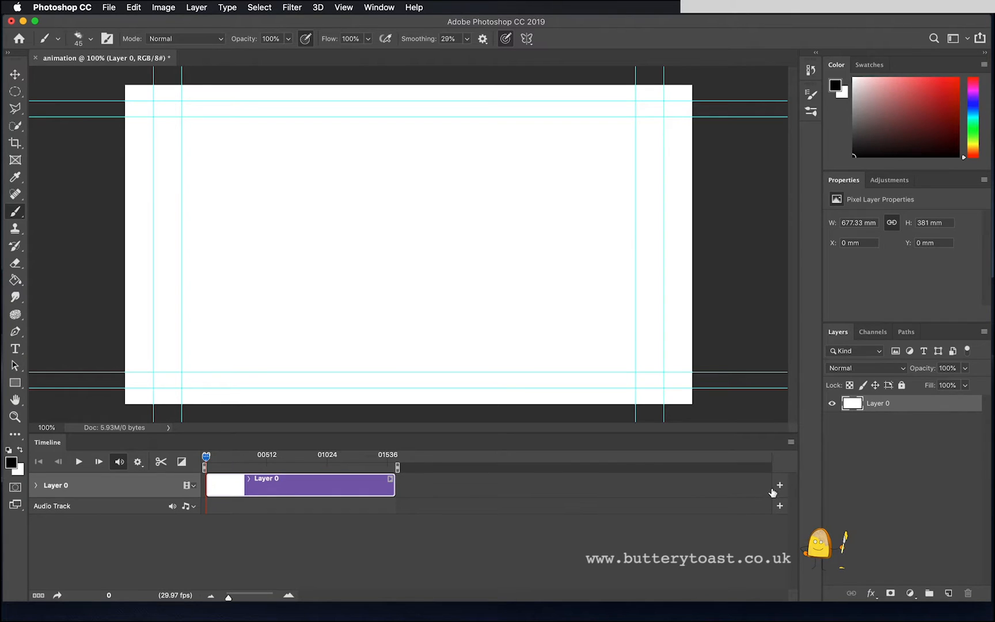
# - Set the timeline frame rate to 6 fps
pyautogui.click(791, 442)
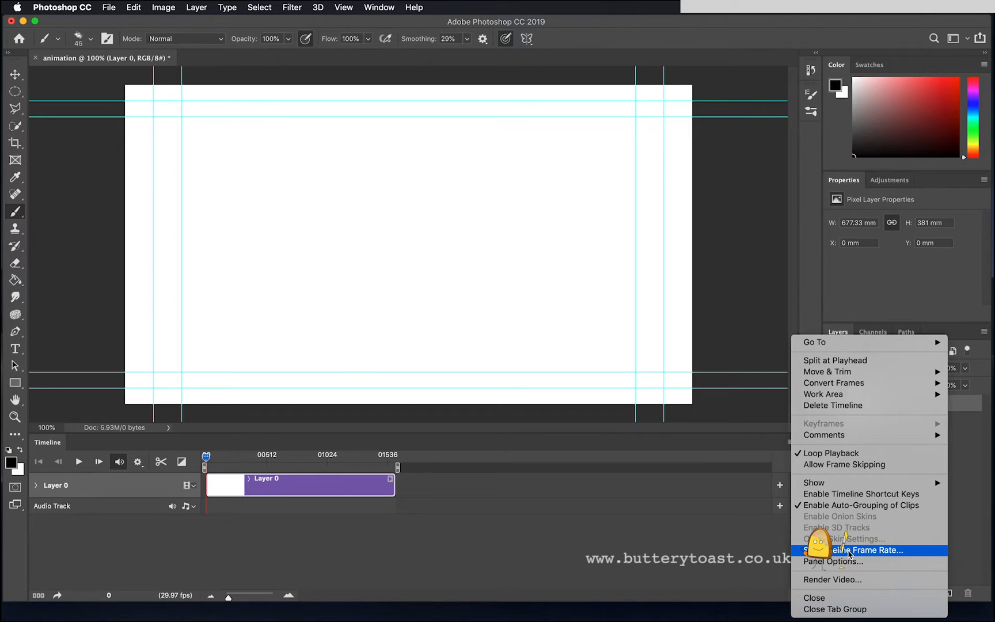
pyautogui.click(851, 550)
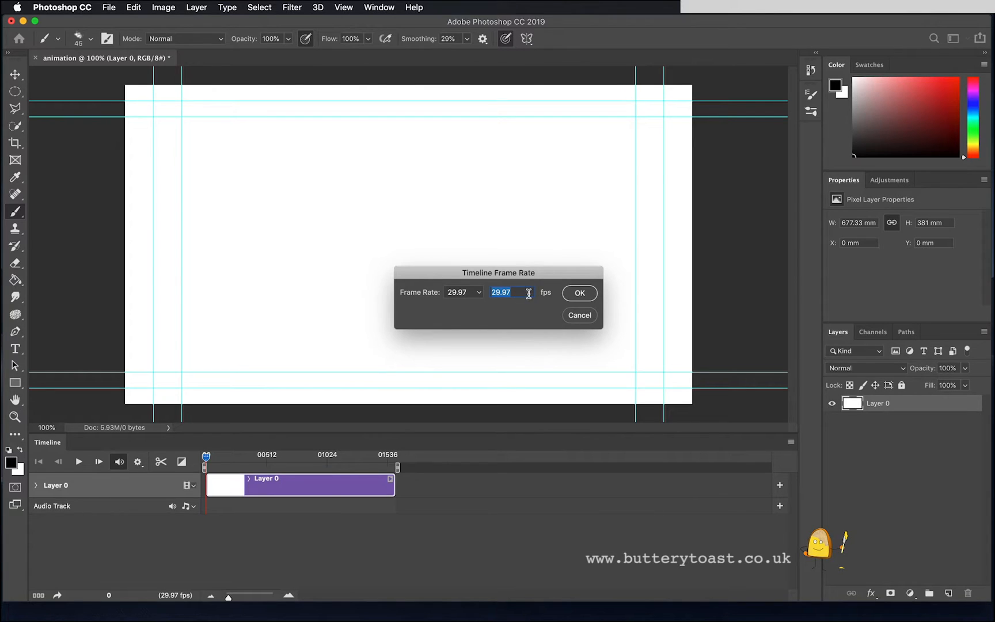
pyautogui.write('6')
pyautogui.press('Return')
# - Add a new blank video layer above Layer 0, starting at frame 0
pyautogui.moveTo(225, 596); pyautogui.dragTo(273, 596)
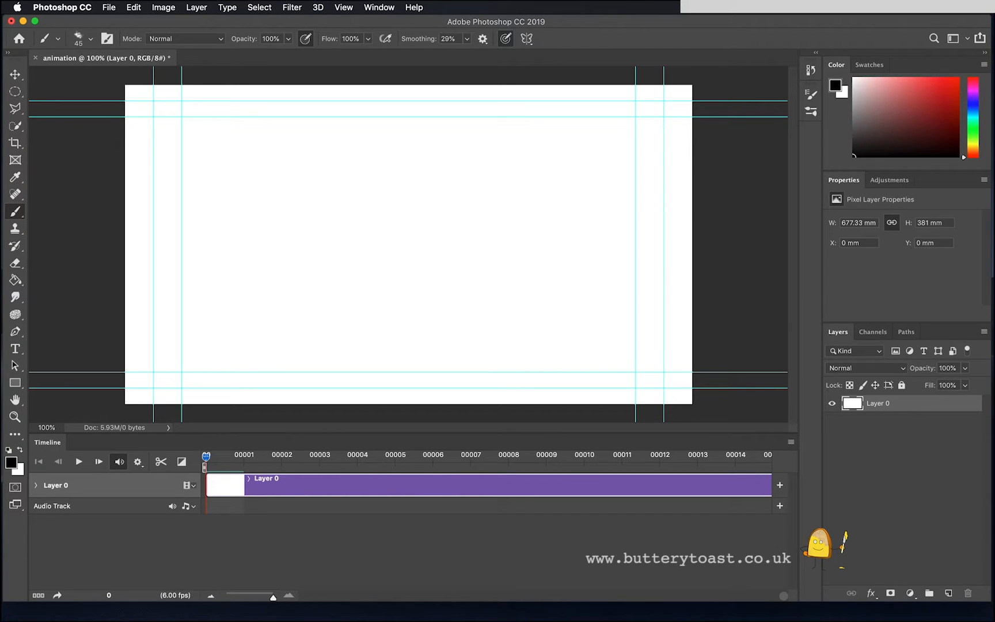
pyautogui.press('Right')
pyautogui.press('Left')
pyautogui.click(196, 7)
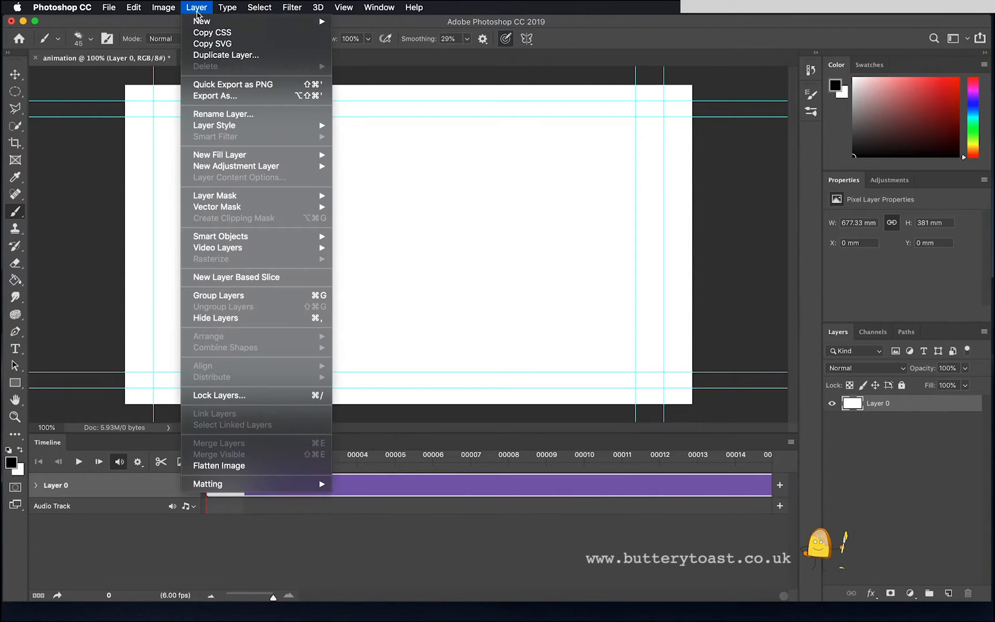
pyautogui.moveTo(256, 254)
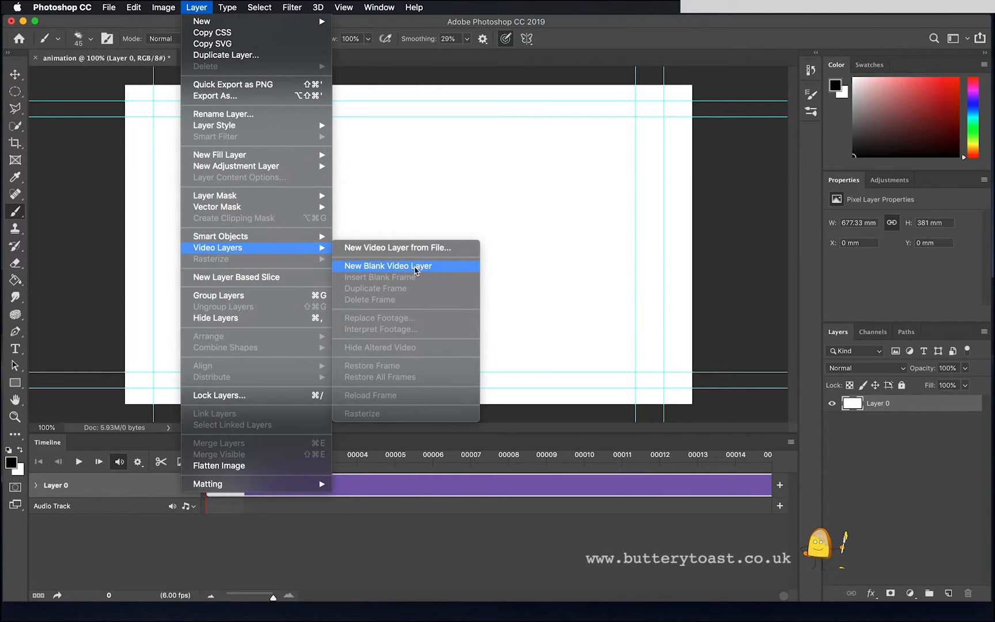
pyautogui.click(416, 268)
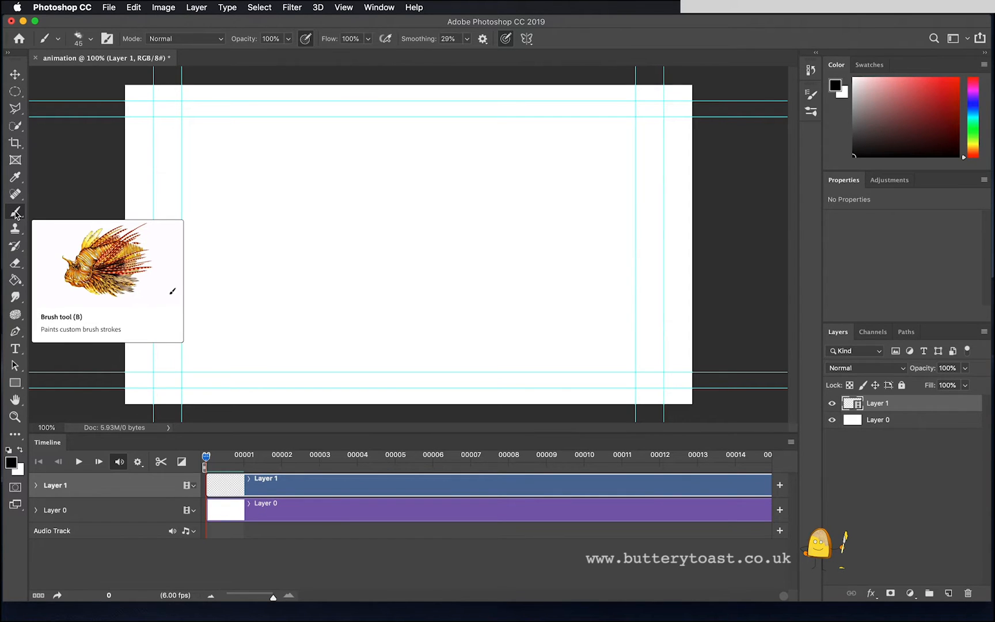
# - With the 45 px brush, draw a wide-open eye with lids, iris and pupil on frame 0 of the video layer
pyautogui.click(93, 40)
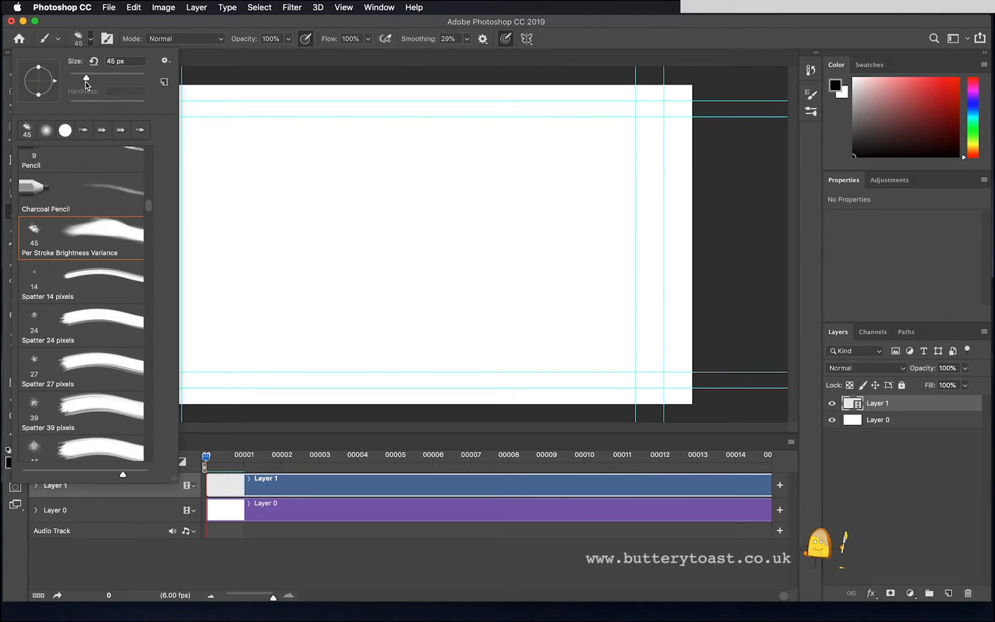
pyautogui.click(267, 68)
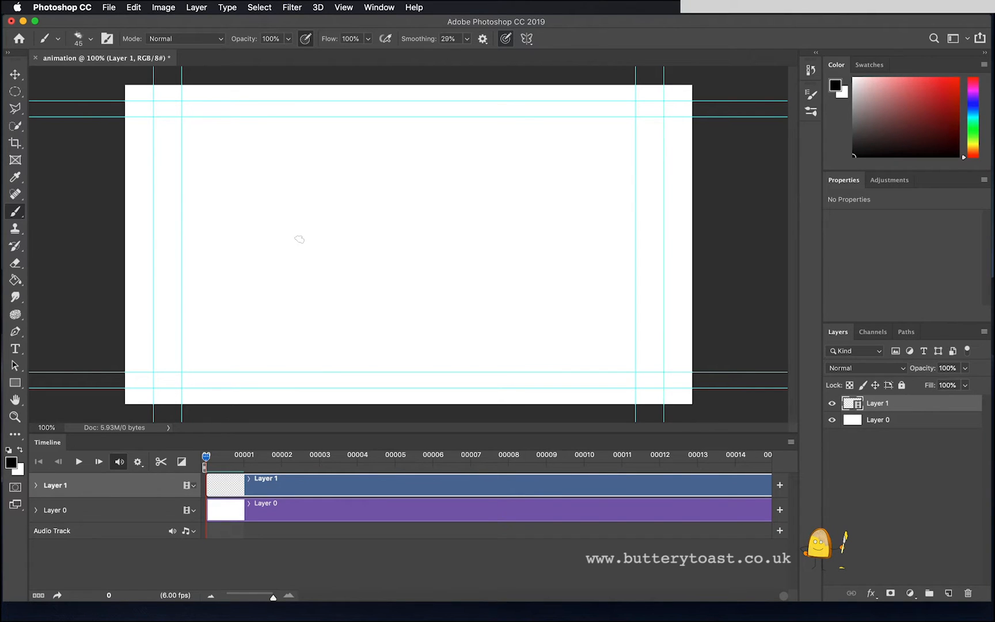
pyautogui.moveTo(289, 238)
pyautogui.mouseDown()
pyautogui.moveTo(345, 208)
pyautogui.moveTo(406, 193)
pyautogui.moveTo(462, 200)
pyautogui.moveTo(503, 219)
pyautogui.mouseUp()
pyautogui.moveTo(291, 240)
pyautogui.mouseDown()
pyautogui.moveTo(408, 273)
pyautogui.moveTo(476, 255)
pyautogui.moveTo(510, 222)
pyautogui.mouseUp()
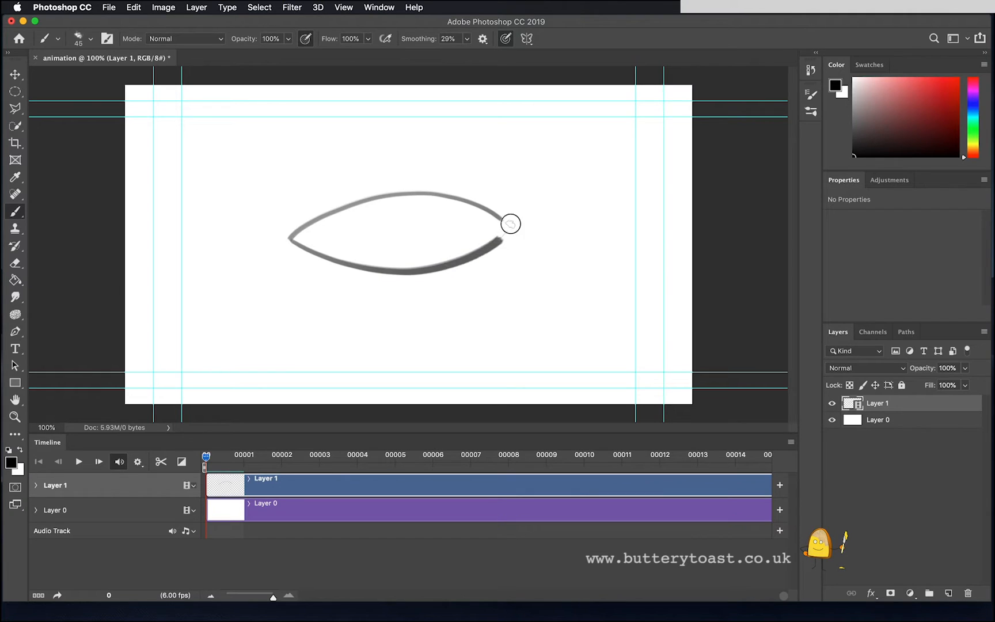
pyautogui.moveTo(400, 215)
pyautogui.mouseDown()
pyautogui.moveTo(435, 224)
pyautogui.moveTo(406, 211)
pyautogui.moveTo(412, 235)
pyautogui.moveTo(424, 237)
pyautogui.mouseUp()
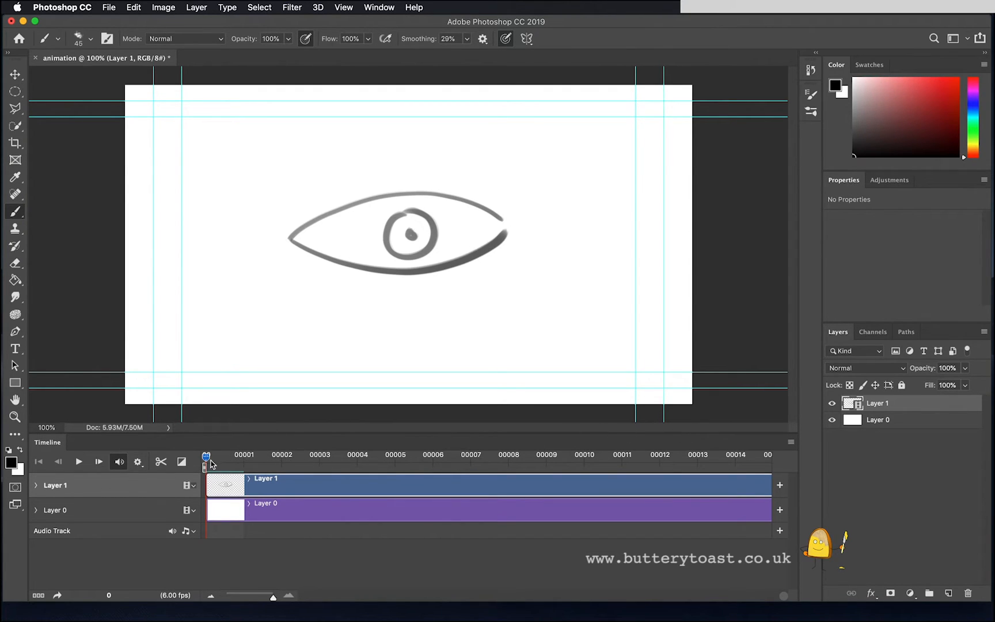
# - Advance to frame 1 and enable onion skins for the timeline
pyautogui.moveTo(207, 458); pyautogui.dragTo(244, 458)
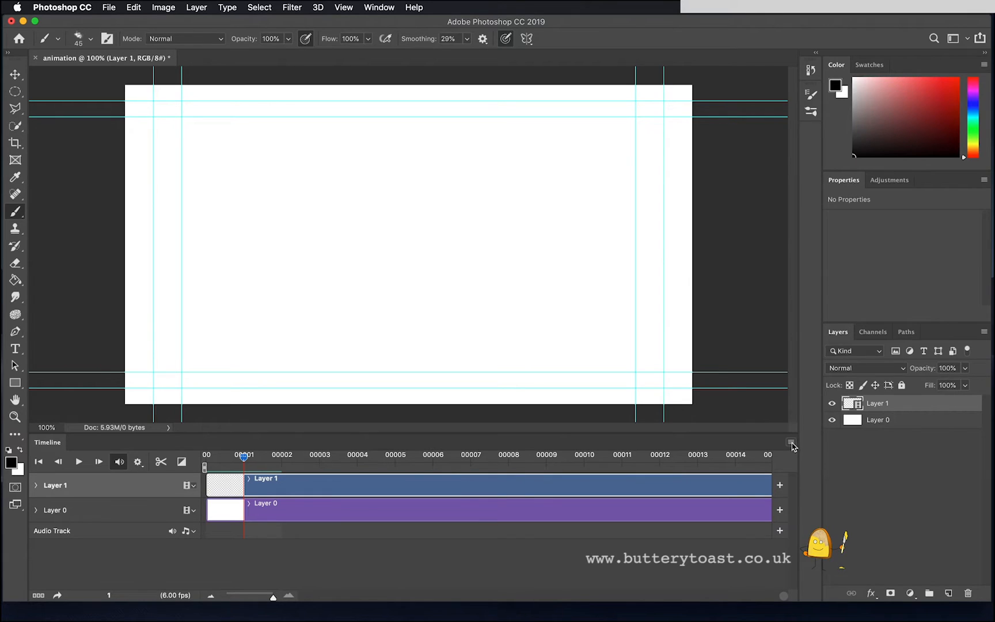
pyautogui.click(791, 444)
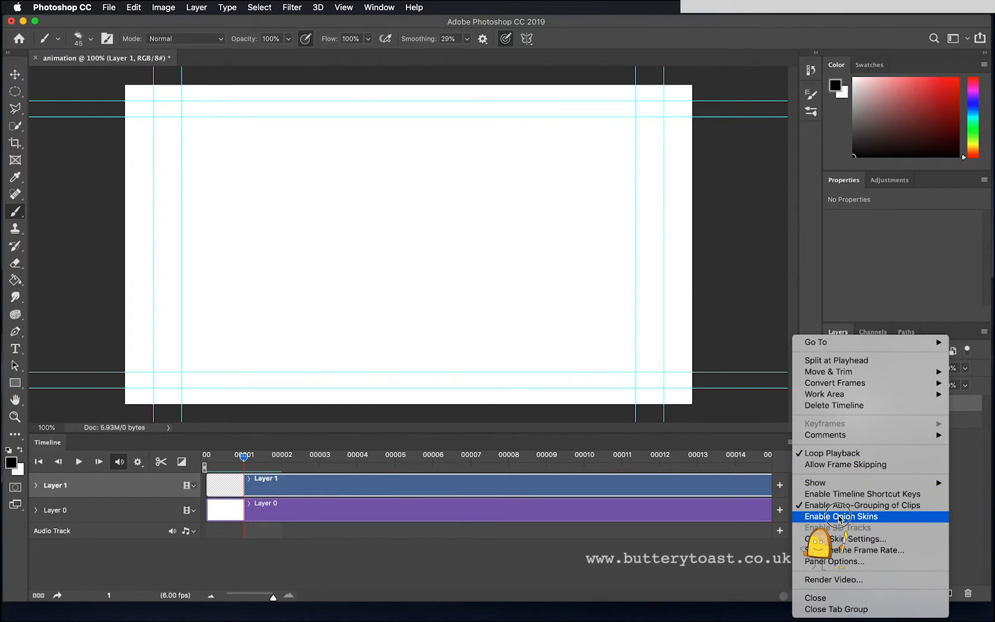
pyautogui.click(840, 517)
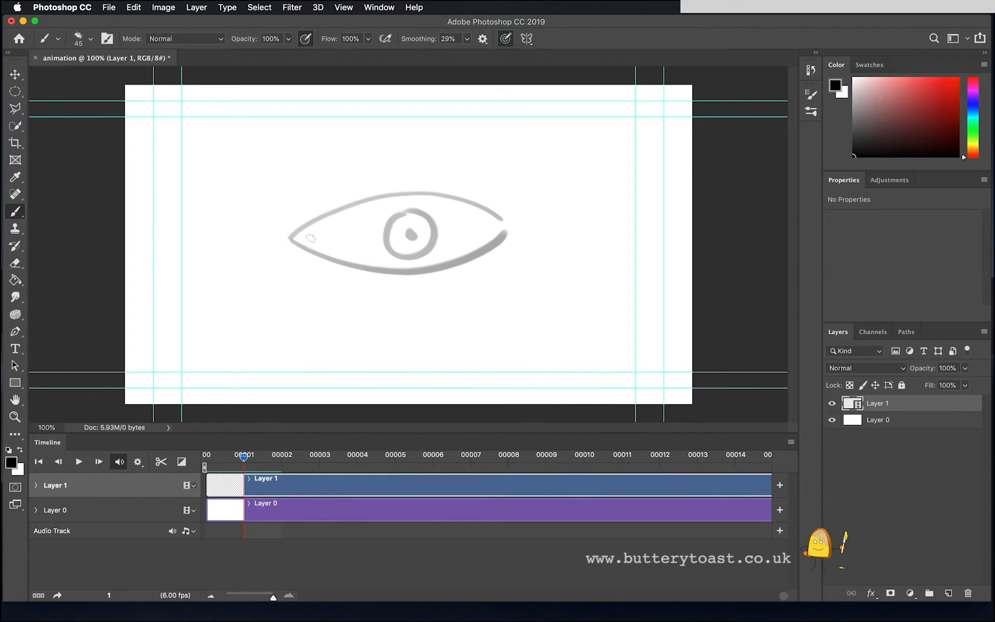
# - Draw the half-closed eye on frame 1, with narrower lids, cut-off iris sides and a pupil, over the onion-skinned open eye
pyautogui.moveTo(285, 245)
pyautogui.mouseDown()
pyautogui.moveTo(355, 222)
pyautogui.moveTo(473, 215)
pyautogui.moveTo(517, 226)
pyautogui.mouseUp()
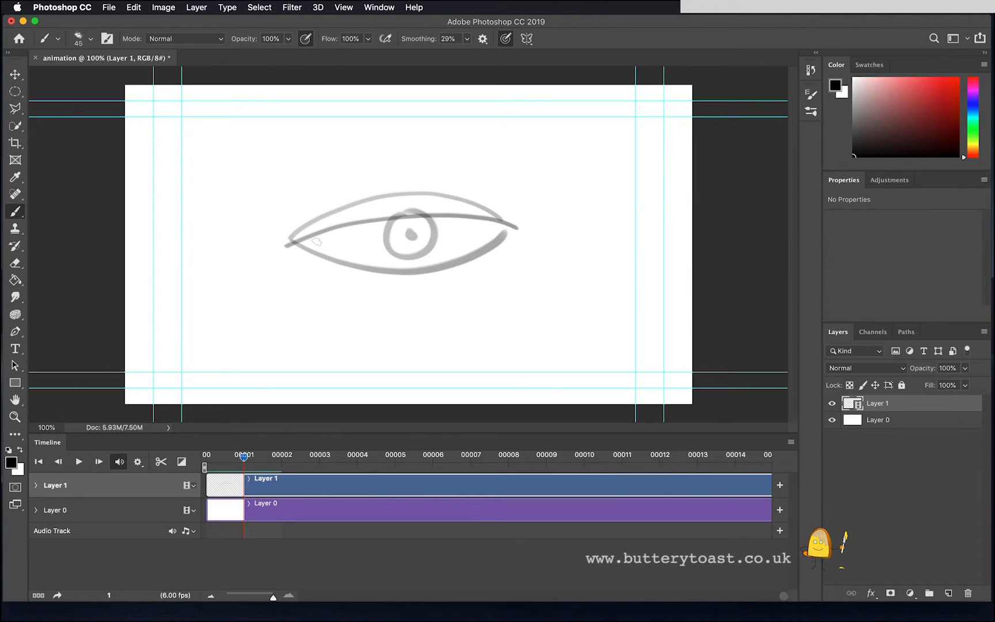
pyautogui.moveTo(288, 245)
pyautogui.mouseDown()
pyautogui.moveTo(441, 257)
pyautogui.moveTo(524, 236)
pyautogui.mouseUp()
pyautogui.moveTo(403, 211)
pyautogui.mouseDown()
pyautogui.moveTo(382, 233)
pyautogui.moveTo(390, 259)
pyautogui.mouseUp()
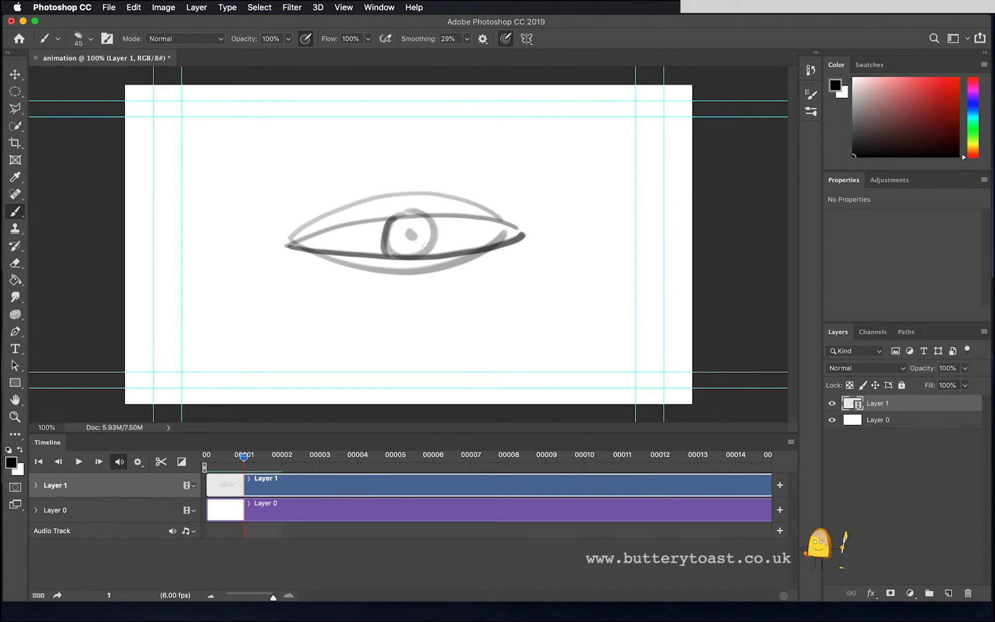
pyautogui.moveTo(427, 217)
pyautogui.mouseDown()
pyautogui.moveTo(435, 251)
pyautogui.moveTo(411, 237)
pyautogui.mouseUp()
# - Draw the closed eye as a single curved line on frame 2 and trace it again on frame 3
pyautogui.moveTo(245, 456); pyautogui.dragTo(284, 457)
pyautogui.moveTo(292, 247)
pyautogui.mouseDown()
pyautogui.moveTo(397, 251)
pyautogui.moveTo(526, 226)
pyautogui.mouseUp()
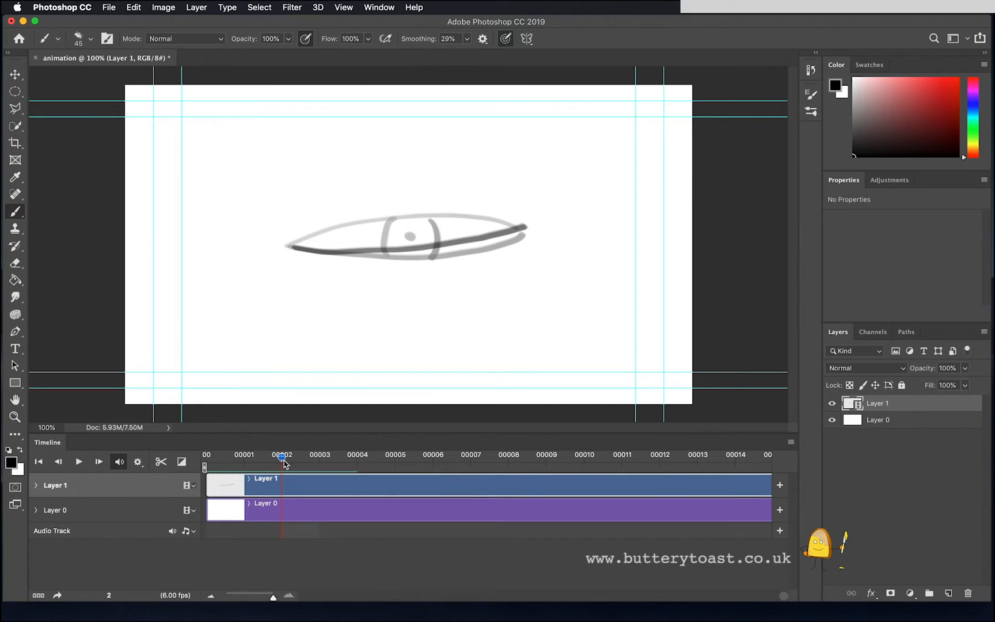
pyautogui.moveTo(282, 458); pyautogui.dragTo(319, 459)
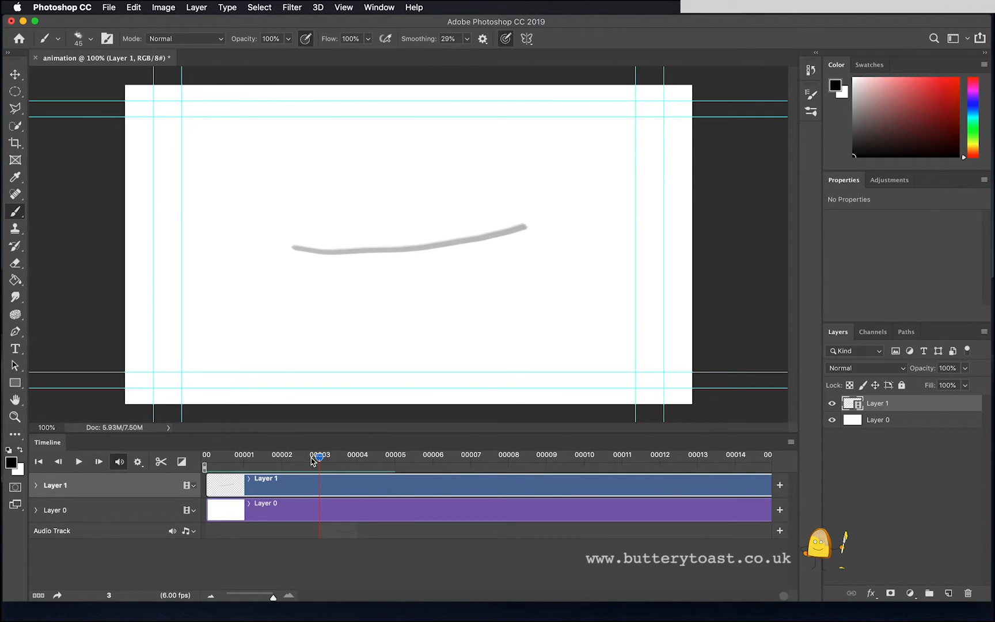
pyautogui.moveTo(295, 246)
pyautogui.mouseDown()
pyautogui.moveTo(402, 246)
pyautogui.moveTo(526, 226)
pyautogui.mouseUp()
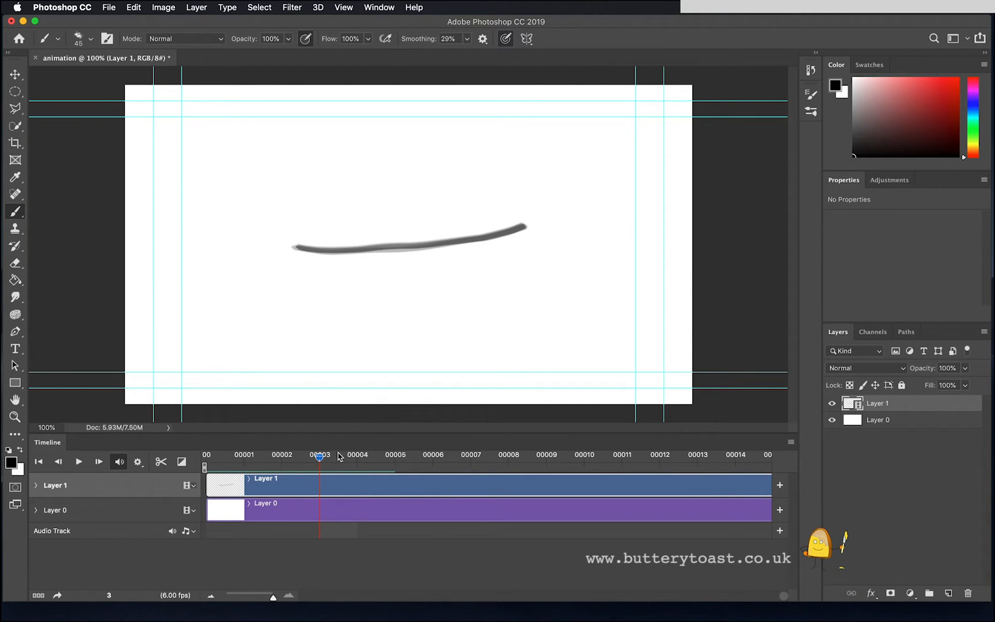
# - On frame 4, draw the upper and lower lid outlines of the partly reopened eye
pyautogui.moveTo(320, 458); pyautogui.dragTo(355, 459)
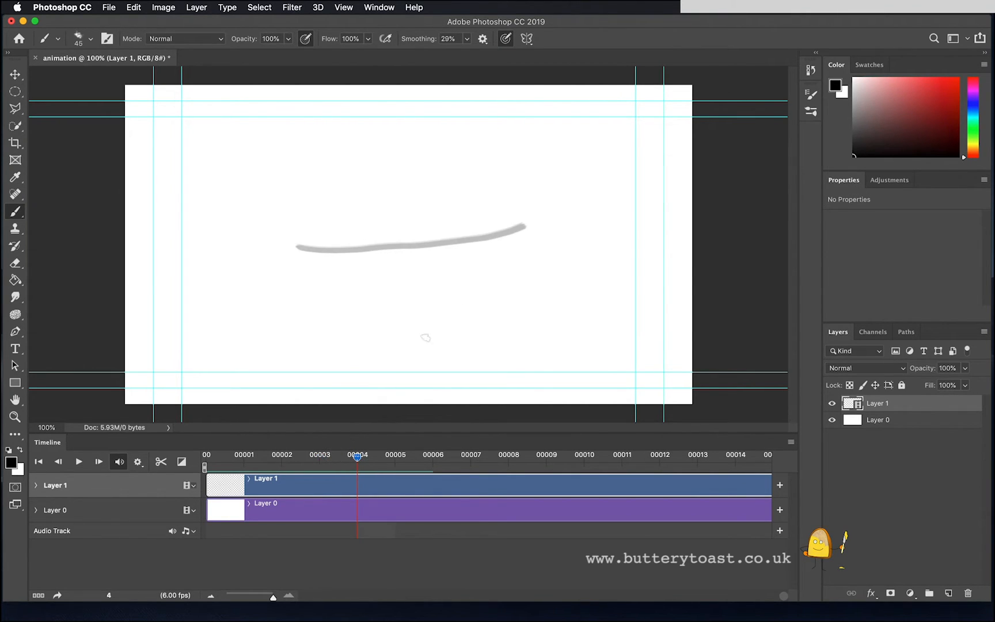
pyautogui.moveTo(299, 246)
pyautogui.mouseDown()
pyautogui.moveTo(402, 218)
pyautogui.moveTo(526, 231)
pyautogui.moveTo(458, 262)
pyautogui.moveTo(392, 271)
pyautogui.moveTo(297, 246)
pyautogui.mouseUp()
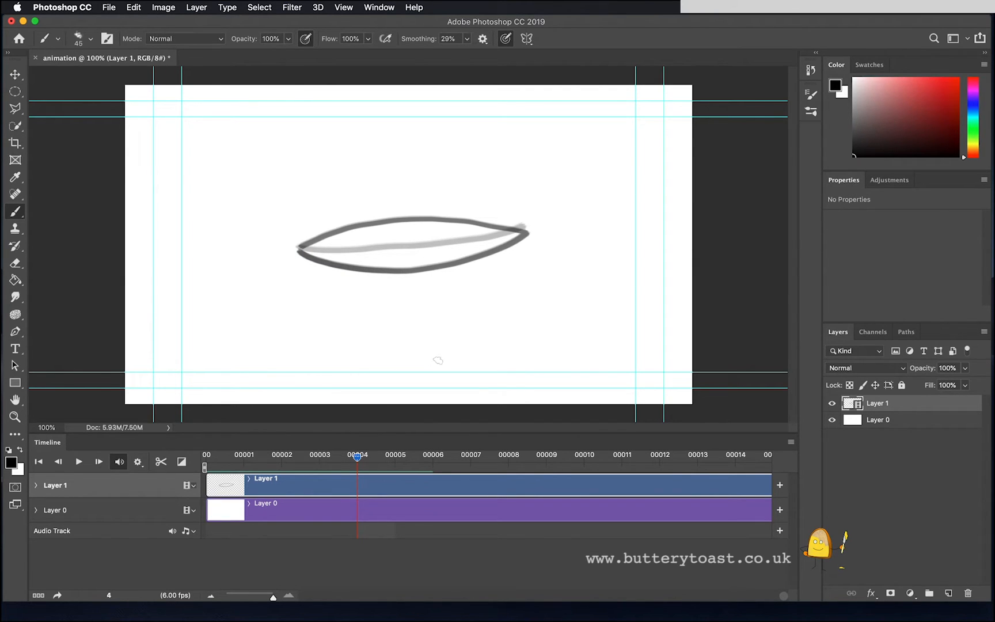
# - Set the onion skin count to 3 frames before the current frame
pyautogui.click(790, 441)
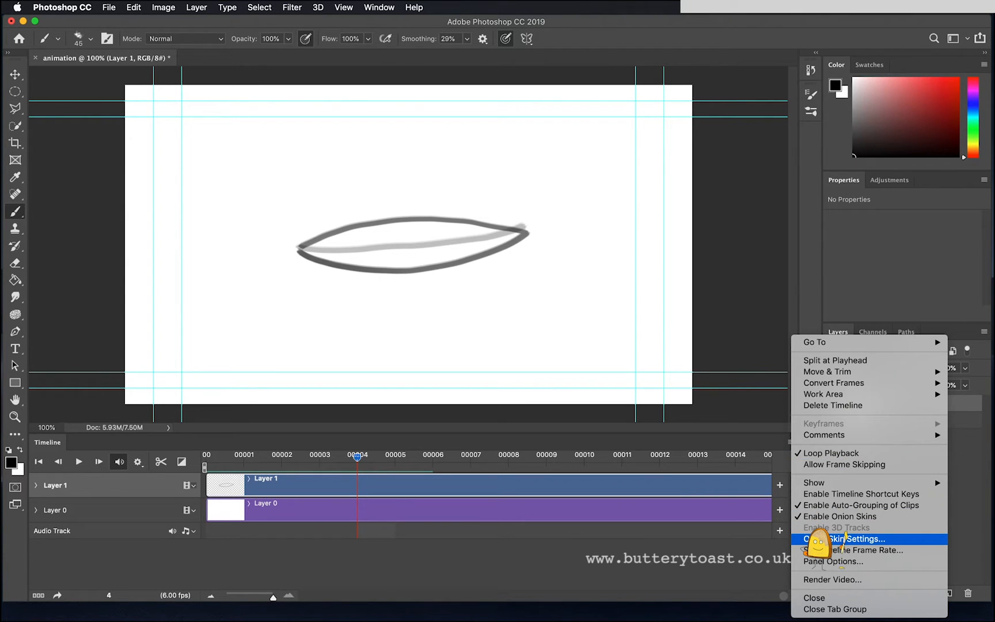
pyautogui.click(858, 539)
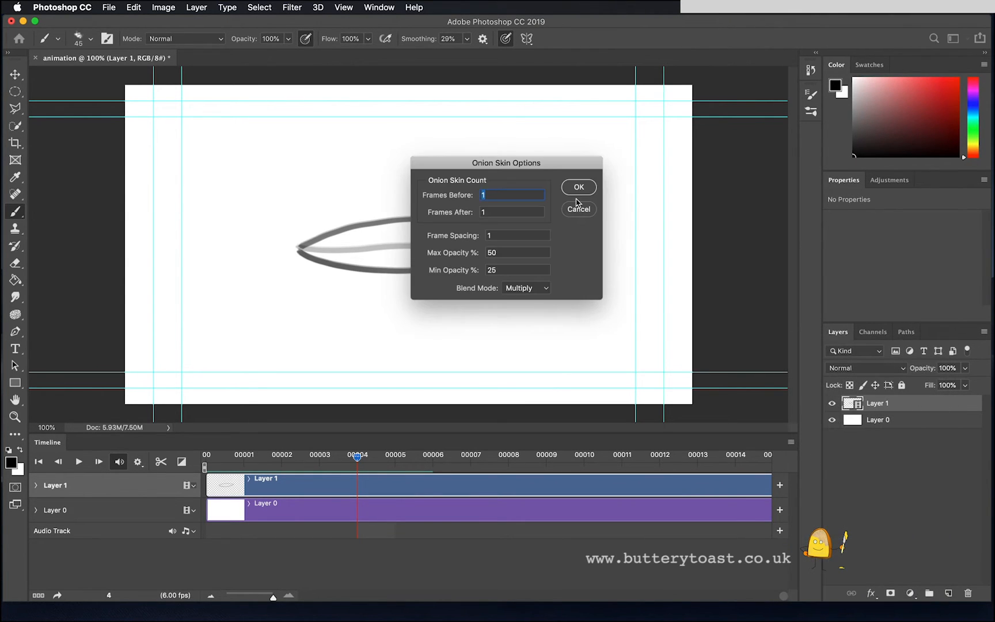
pyautogui.moveTo(550, 160); pyautogui.dragTo(713, 158)
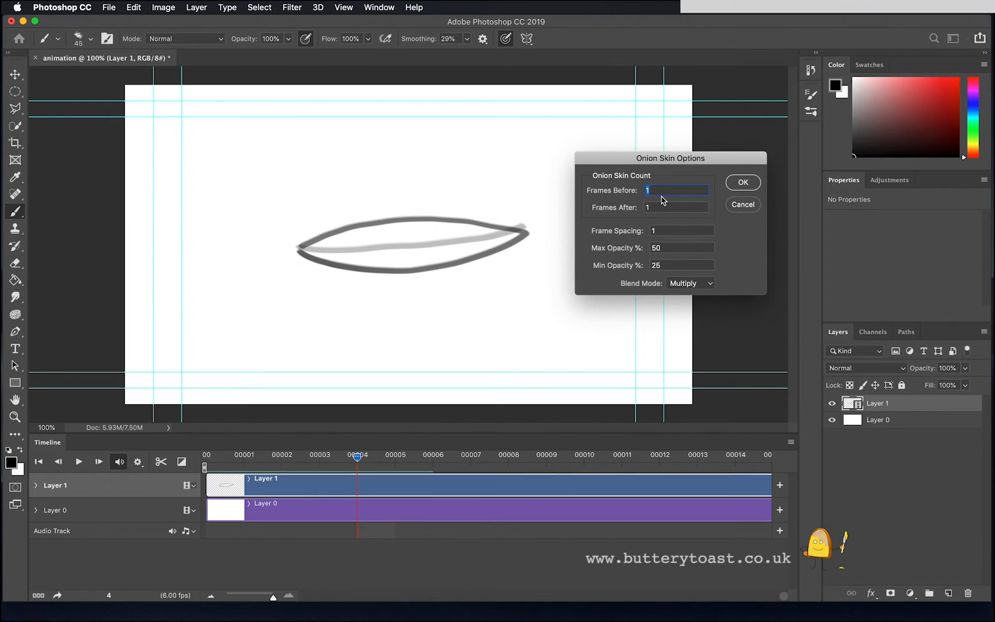
pyautogui.write('3')
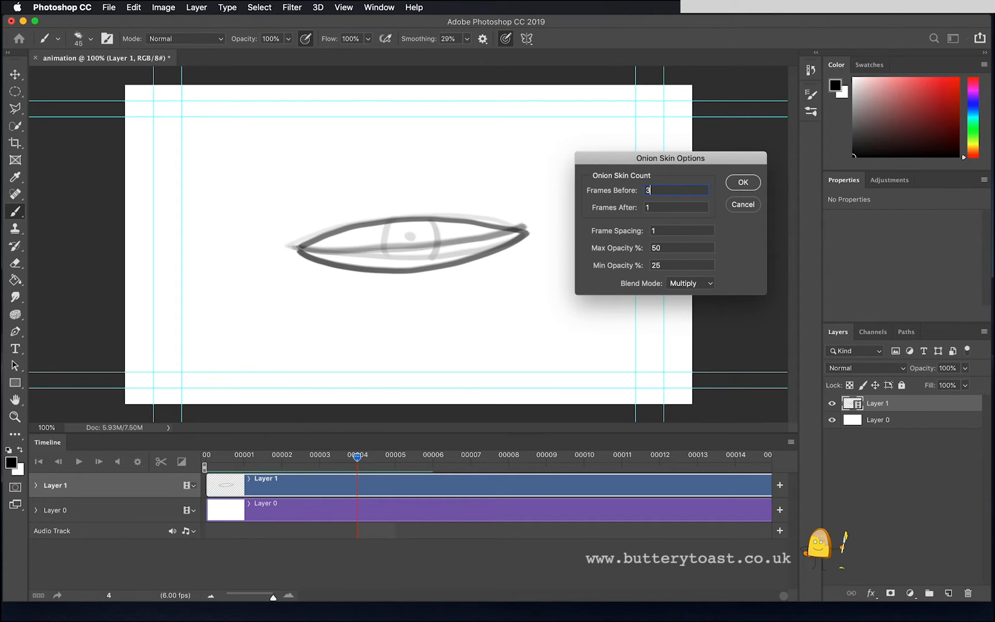
pyautogui.press('Return')
# - Draw both iris sides and the pupil inside the partly open eye on frame 4
pyautogui.moveTo(385, 223); pyautogui.dragTo(385, 261)
pyautogui.moveTo(433, 222); pyautogui.dragTo(439, 264)
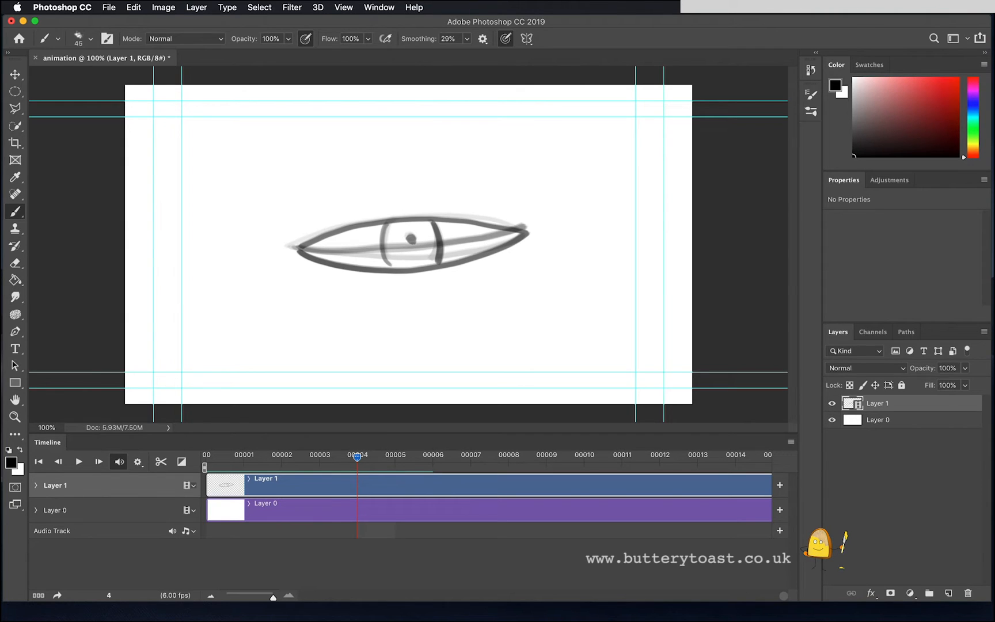
# - Set the onion skin count to 1 frame before the current frame
pyautogui.click(791, 441)
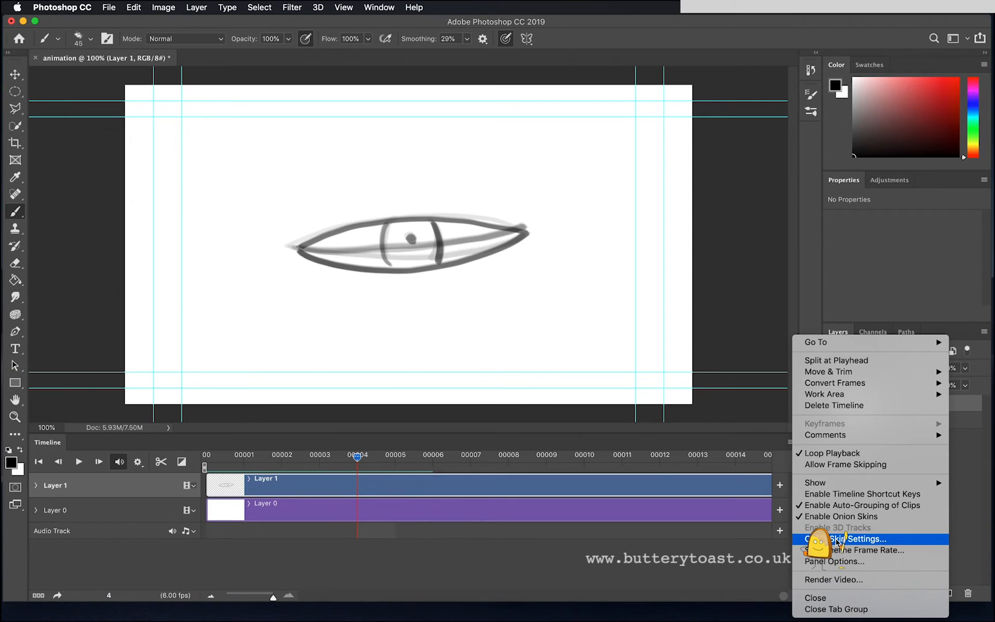
pyautogui.click(841, 541)
pyautogui.click(668, 191)
pyautogui.write('1')
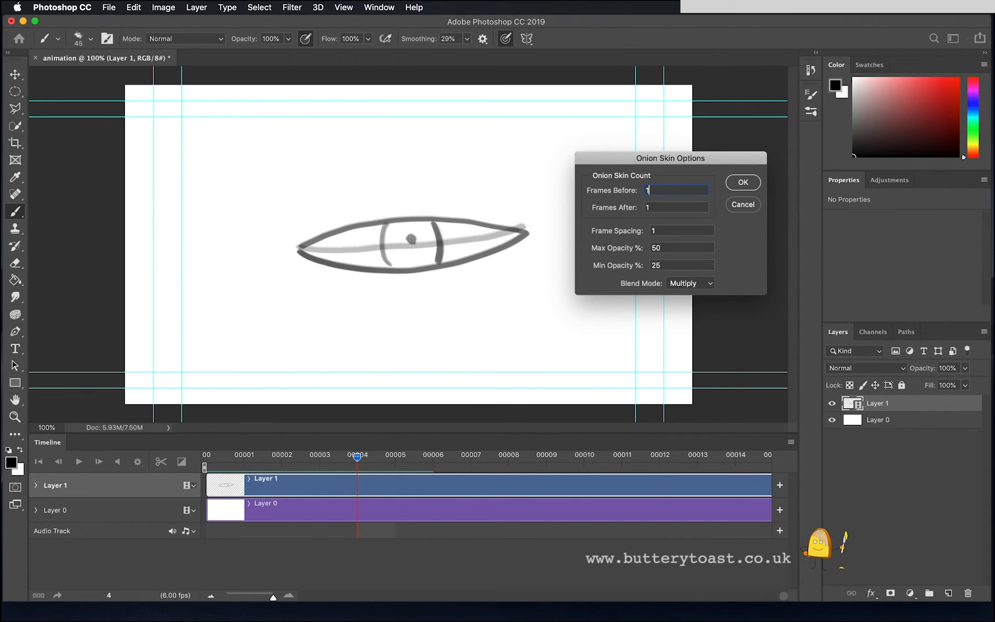
pyautogui.press('Return')
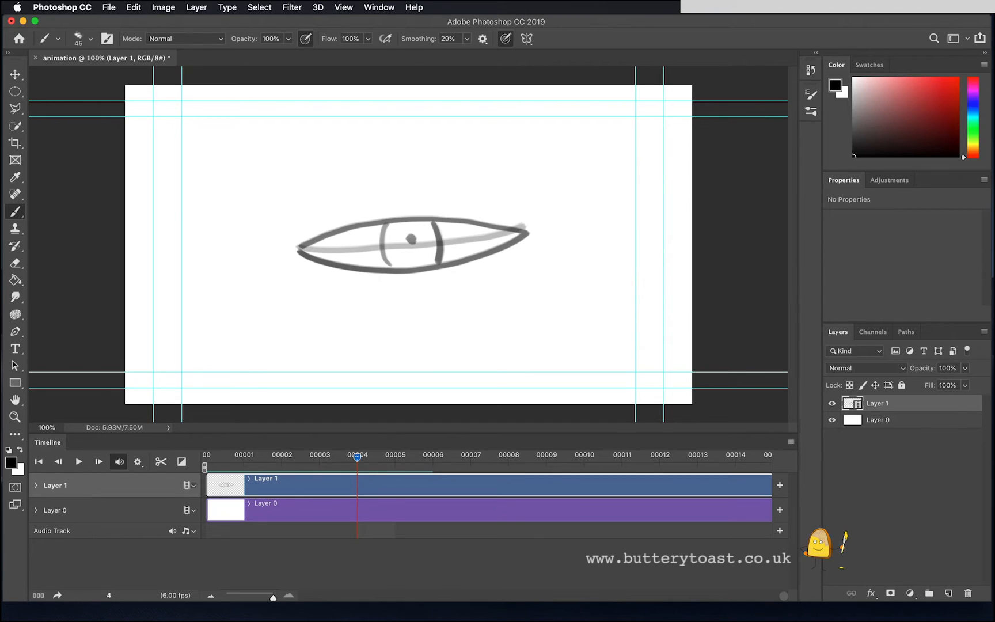
# - On frame 5, draw the wide-open eye with upper and lower lids, a full round iris and a pupil
pyautogui.press('Right')
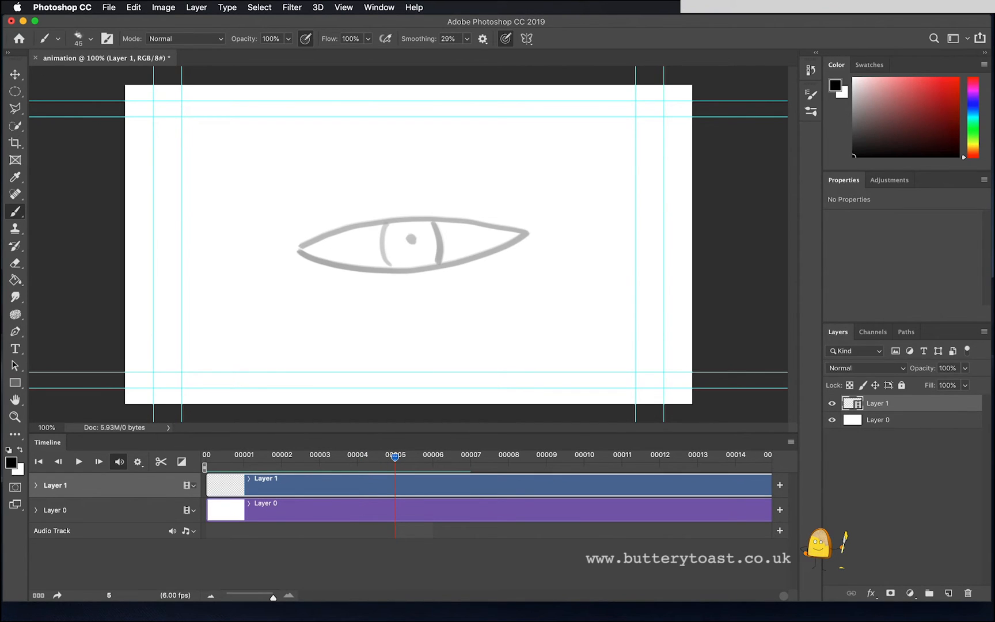
pyautogui.moveTo(298, 251)
pyautogui.mouseDown()
pyautogui.moveTo(326, 224)
pyautogui.moveTo(390, 197)
pyautogui.moveTo(459, 204)
pyautogui.moveTo(529, 236)
pyautogui.moveTo(428, 284)
pyautogui.moveTo(369, 283)
pyautogui.moveTo(292, 251)
pyautogui.mouseUp()
pyautogui.moveTo(411, 215)
pyautogui.mouseDown()
pyautogui.moveTo(383, 247)
pyautogui.moveTo(400, 274)
pyautogui.moveTo(430, 268)
pyautogui.moveTo(441, 245)
pyautogui.moveTo(407, 212)
pyautogui.mouseUp()
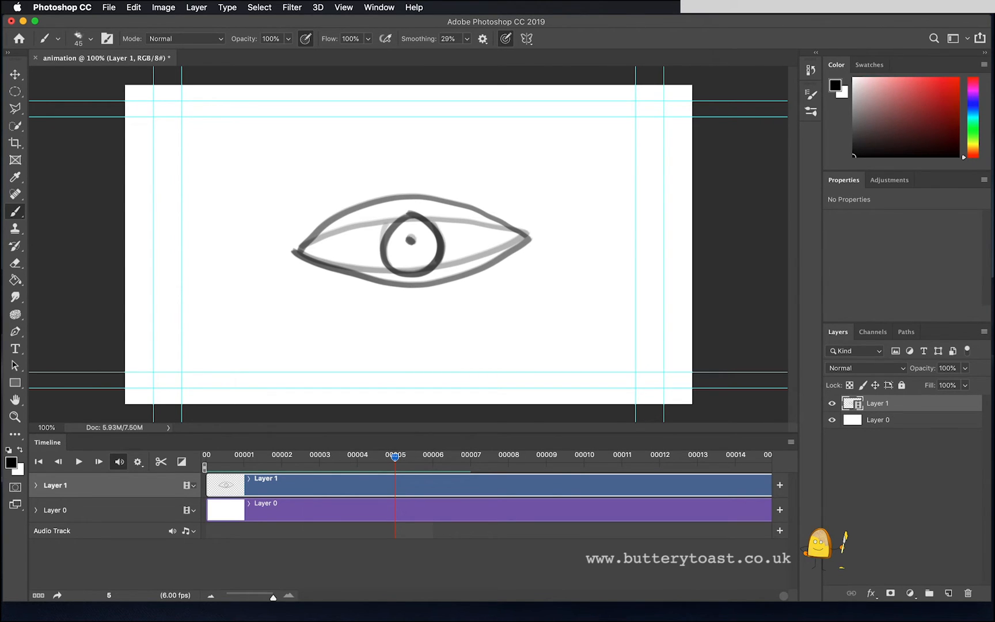
# - Step back through the drawn frames to frame 0 and forward to frame 5 to check the blink
pyautogui.press('Left')
pyautogui.press('Left')
pyautogui.press('Left')
pyautogui.press('Left')
pyautogui.press('Left')
pyautogui.press('Right')
pyautogui.press('Right')
pyautogui.press('Right')
pyautogui.press('Right')
pyautogui.press('Right')
# - Turn off onion skins and scrub the timeline back to frame 0
pyautogui.click(791, 442)
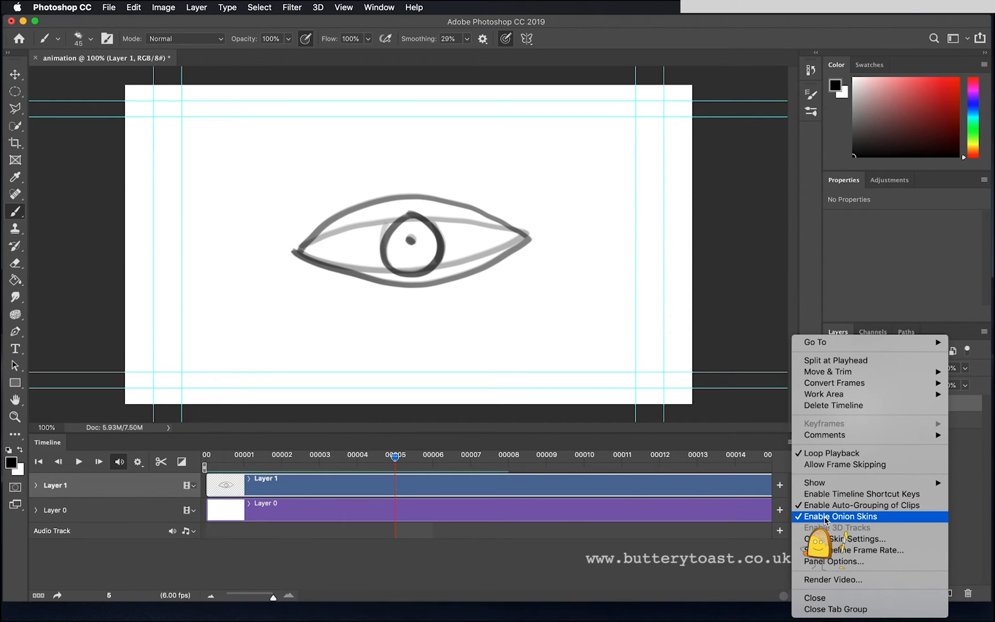
pyautogui.click(823, 517)
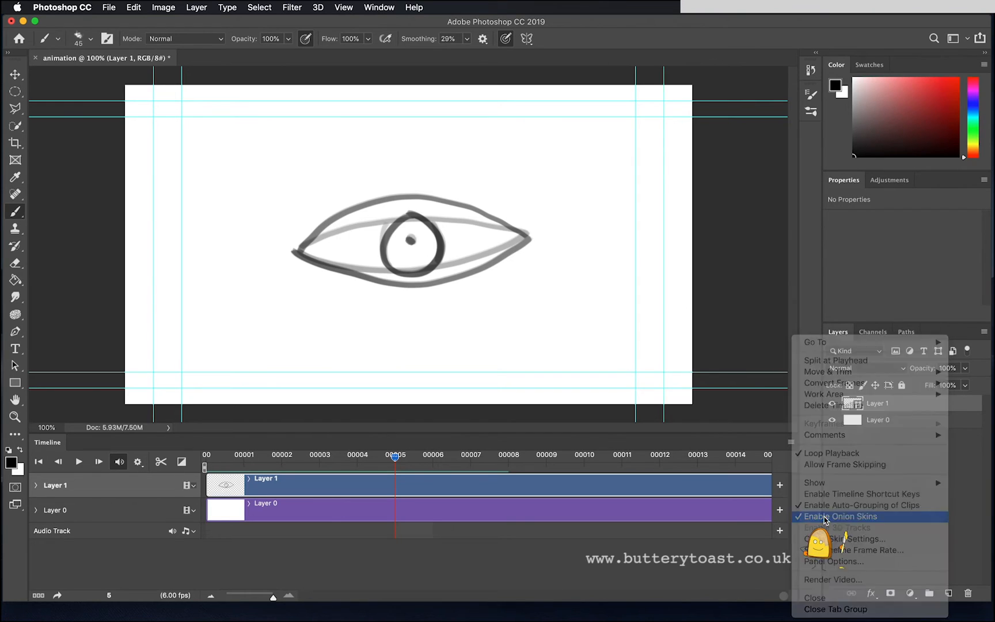
pyautogui.click(396, 458)
pyautogui.moveTo(396, 457)
pyautogui.mouseDown()
pyautogui.moveTo(242, 481)
pyautogui.moveTo(395, 469)
pyautogui.moveTo(316, 486)
pyautogui.moveTo(380, 473)
pyautogui.moveTo(223, 493)
pyautogui.moveTo(392, 483)
pyautogui.moveTo(207, 487)
pyautogui.moveTo(275, 494)
pyautogui.moveTo(396, 473)
pyautogui.moveTo(216, 487)
pyautogui.mouseUp()
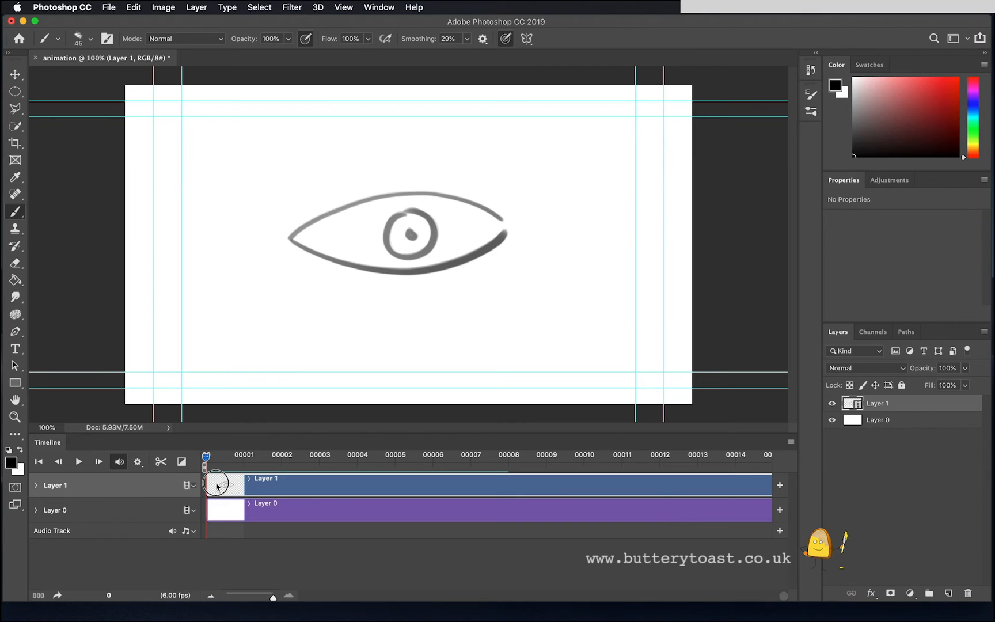
# - Split the Layer 1 clip at frame 6 and delete the empty part after it
pyautogui.moveTo(216, 487)
pyautogui.mouseDown()
pyautogui.moveTo(262, 471)
pyautogui.moveTo(400, 457)
pyautogui.moveTo(205, 458)
pyautogui.moveTo(433, 456)
pyautogui.mouseUp()
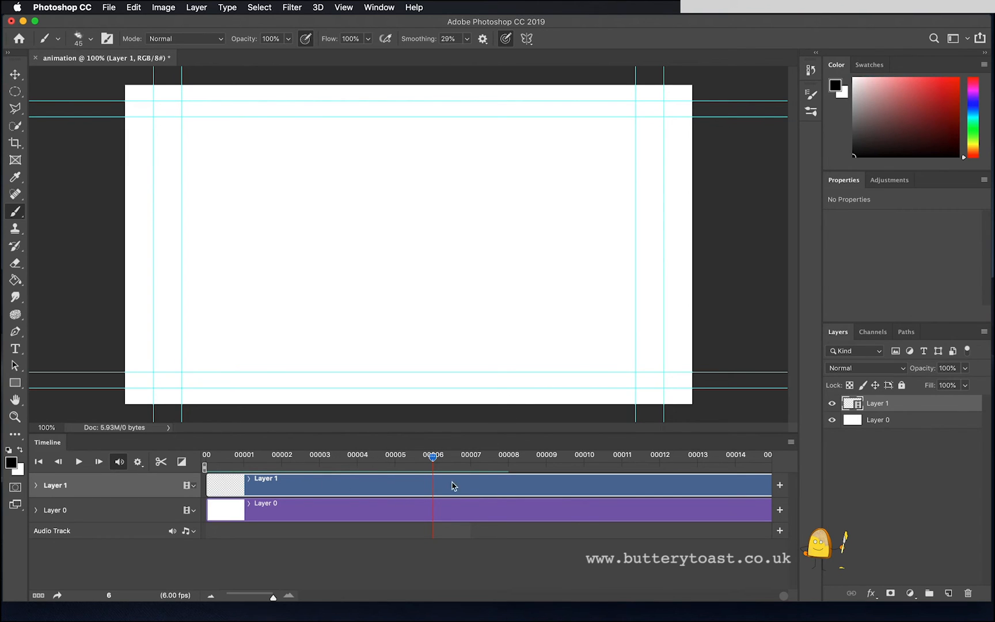
pyautogui.click(162, 462)
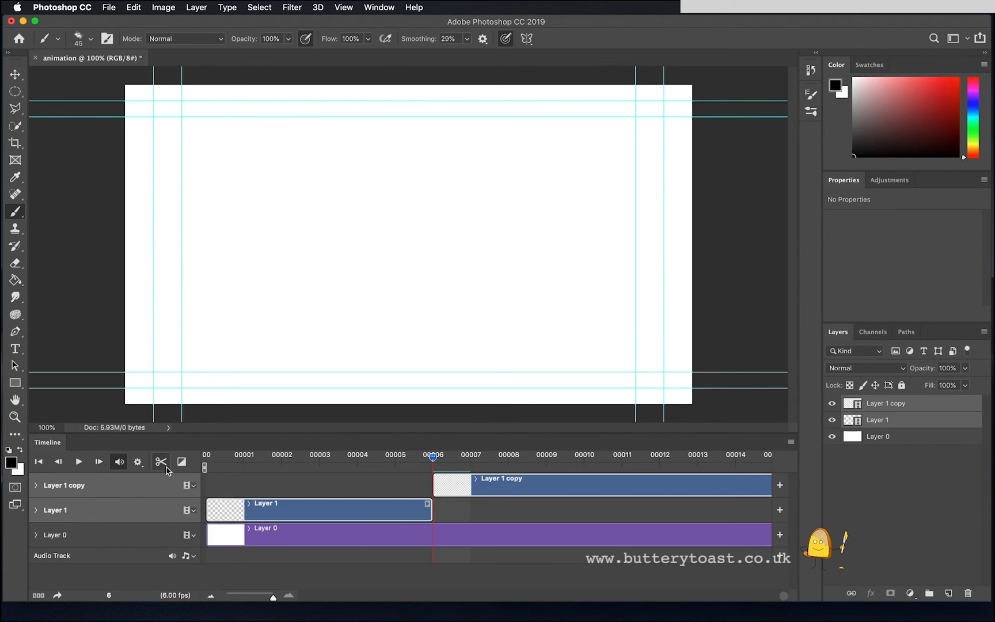
pyautogui.click(542, 488)
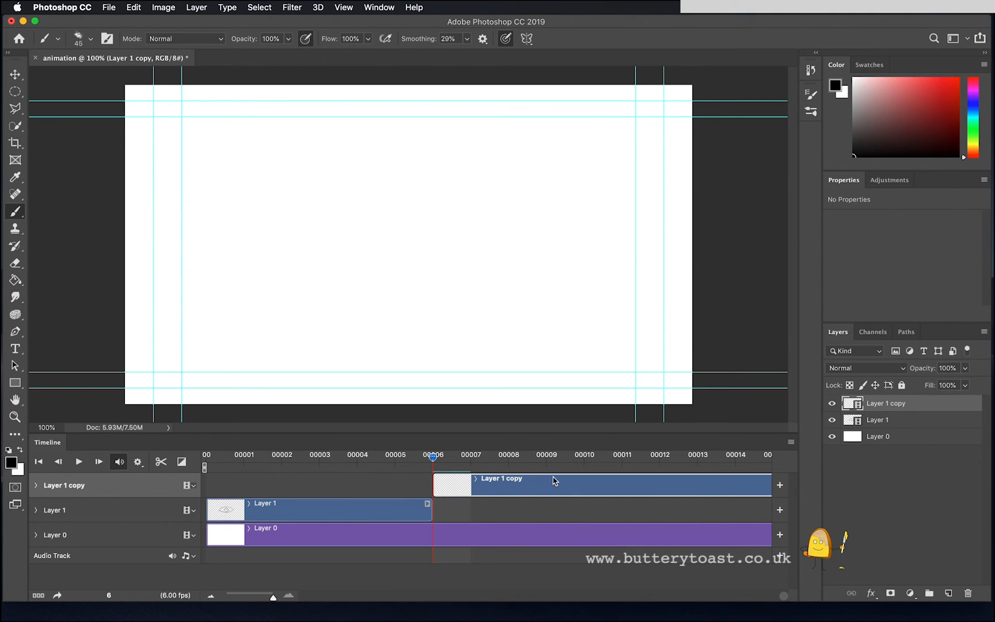
pyautogui.press('Delete')
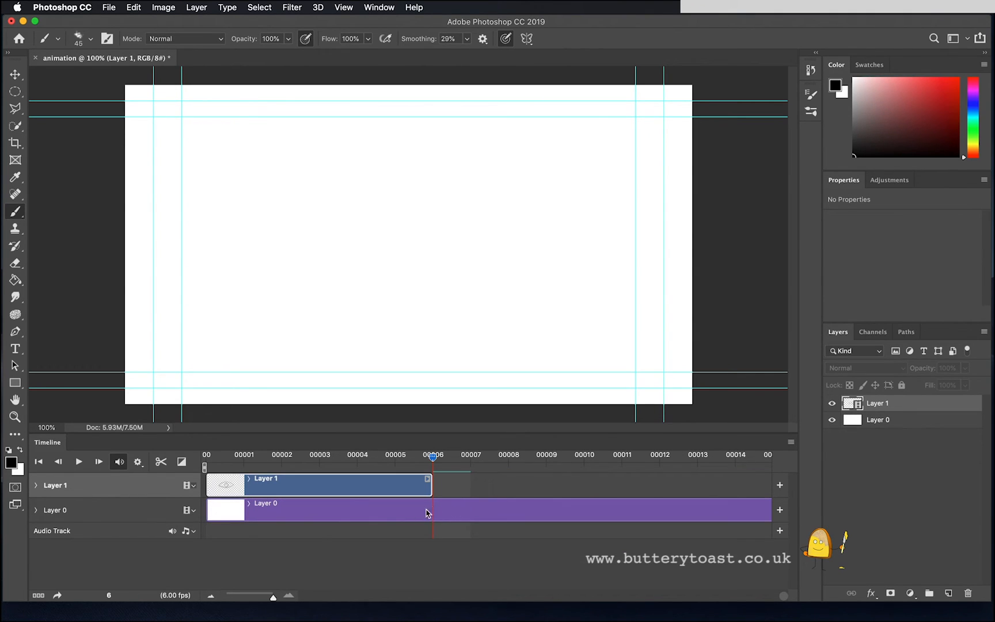
# - Trim the white Layer 0 background clip to end at frame 6, level with the Layer 1 clip
pyautogui.moveTo(272, 595); pyautogui.dragTo(235, 597)
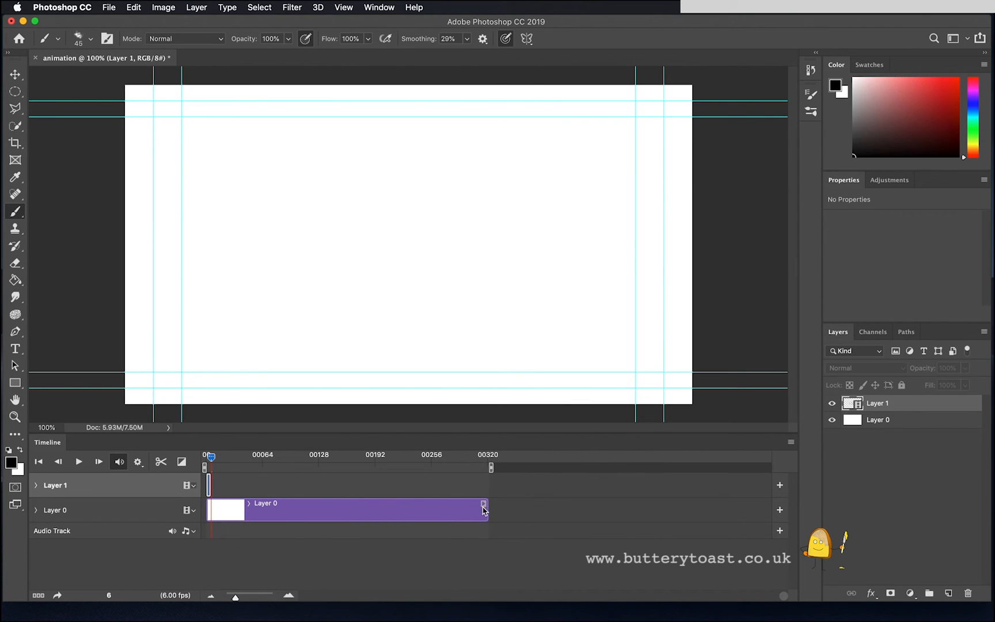
pyautogui.moveTo(487, 509); pyautogui.dragTo(209, 526)
pyautogui.moveTo(236, 597); pyautogui.dragTo(265, 596)
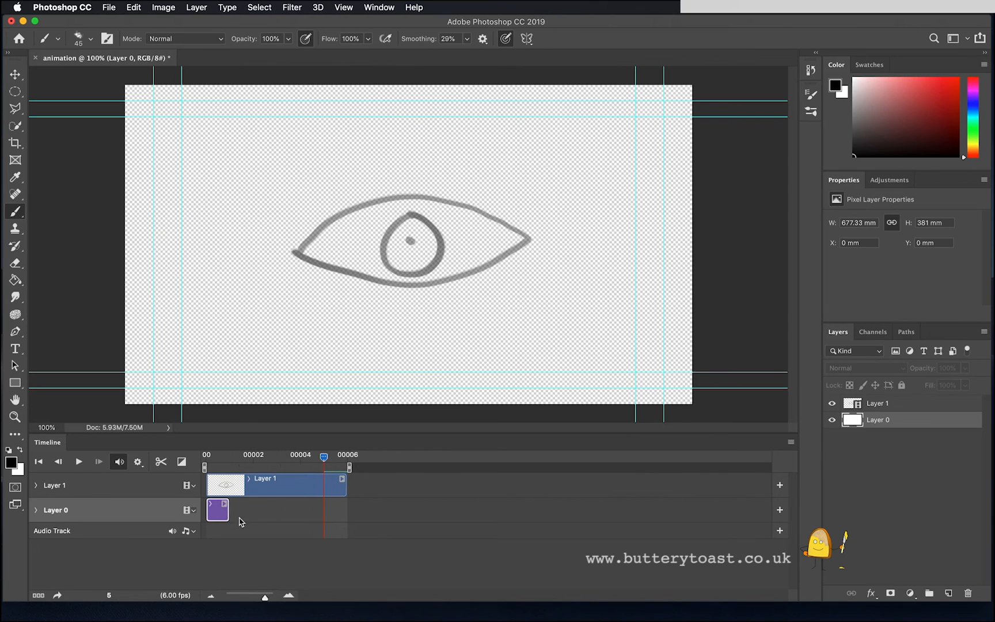
pyautogui.click(230, 511)
pyautogui.click(224, 512)
pyautogui.moveTo(229, 511); pyautogui.dragTo(346, 500)
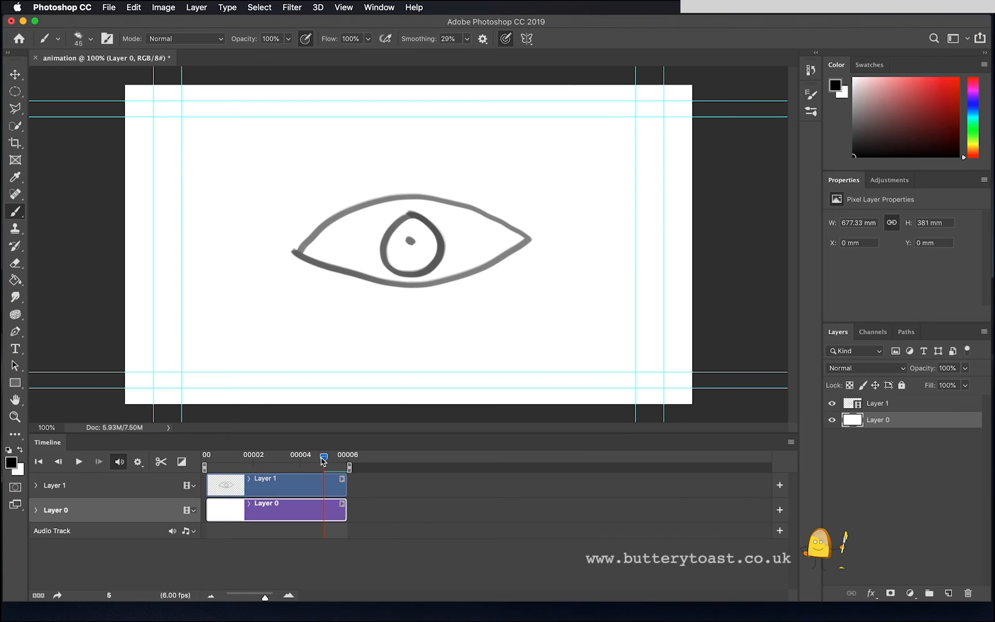
# - Check the loop playback setting and play the blink animation in the timeline
pyautogui.click(138, 463)
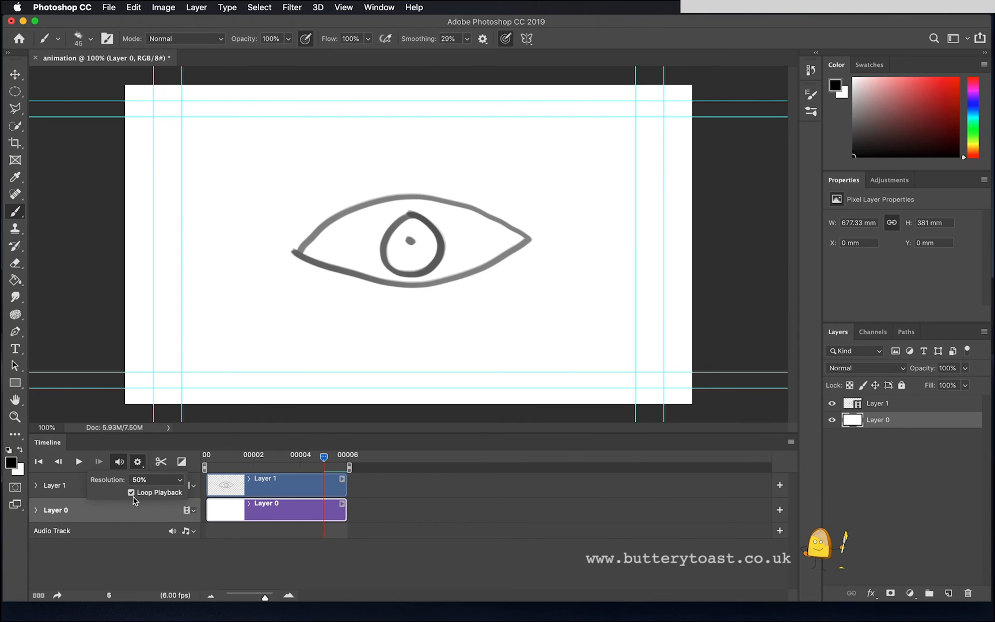
pyautogui.click(79, 461)
pyautogui.click(79, 462)
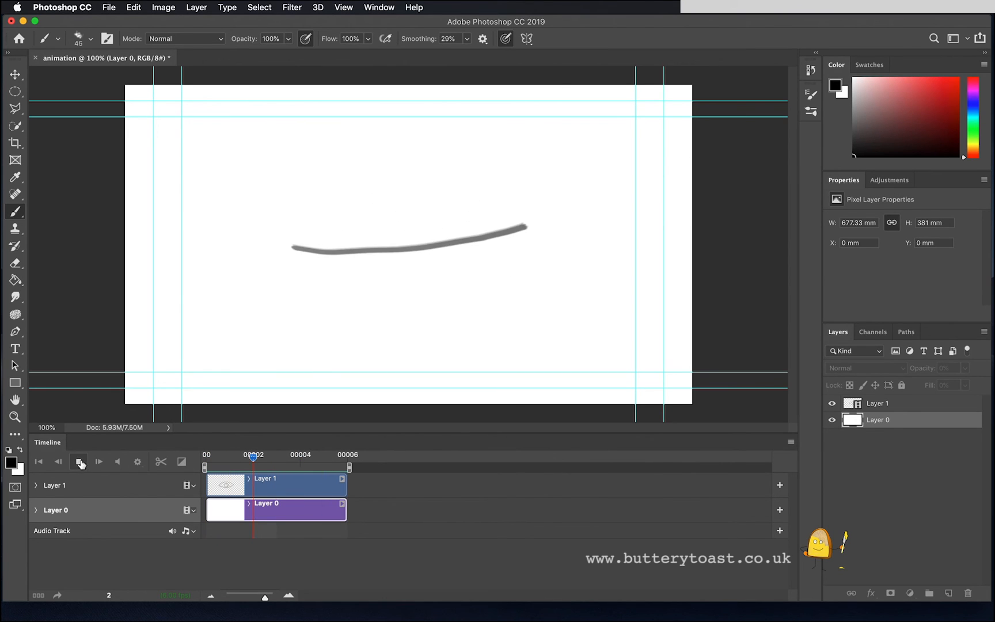
pyautogui.click(79, 462)
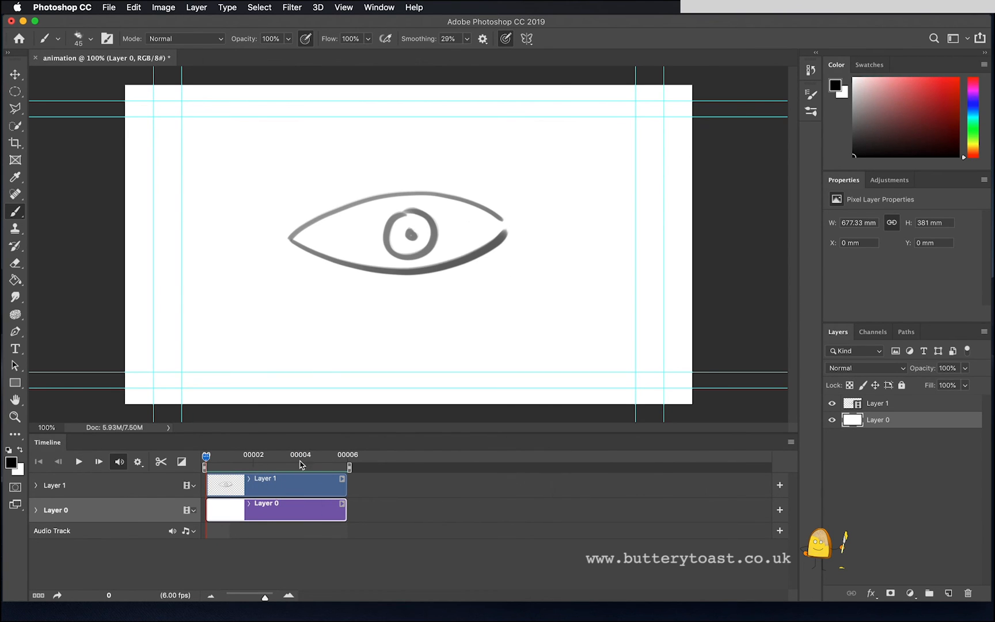
# - Render all frames as the video animation.mp4 in H.264, High Quality, 1920 x 1080 at 24 fps
pyautogui.click(111, 7)
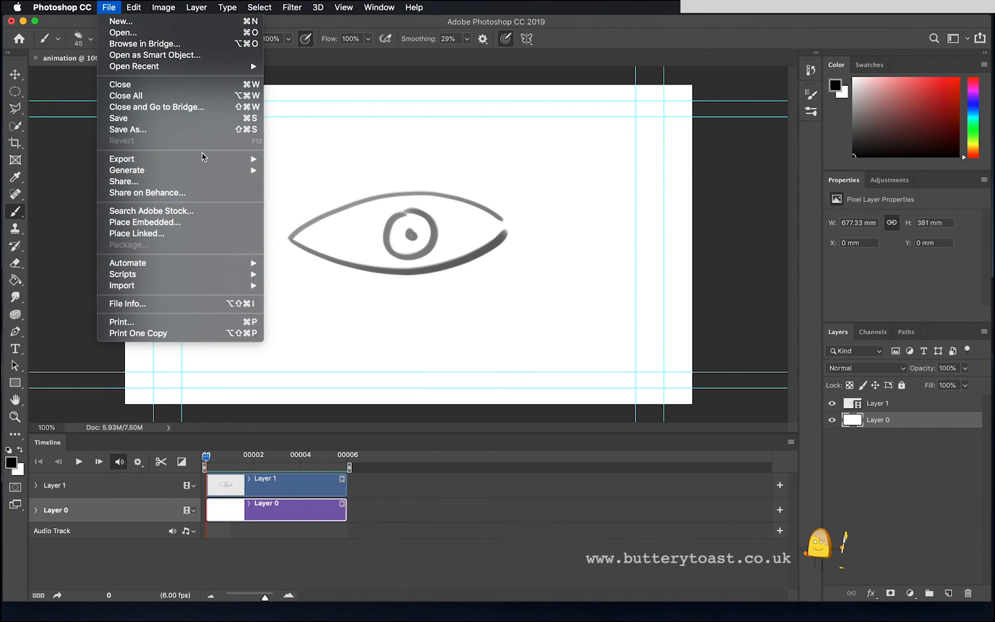
pyautogui.moveTo(206, 161)
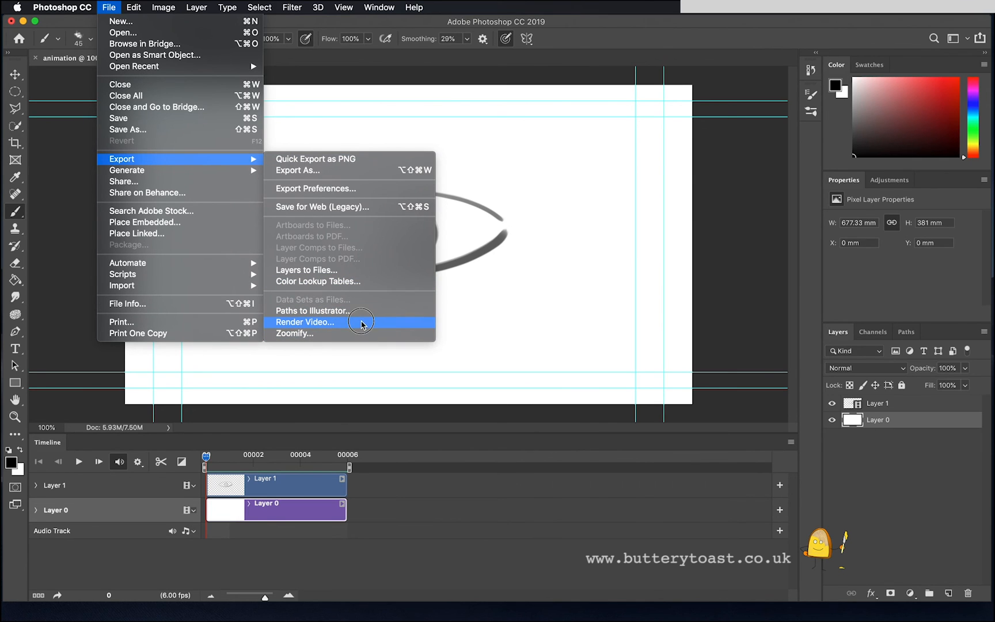
pyautogui.click(359, 323)
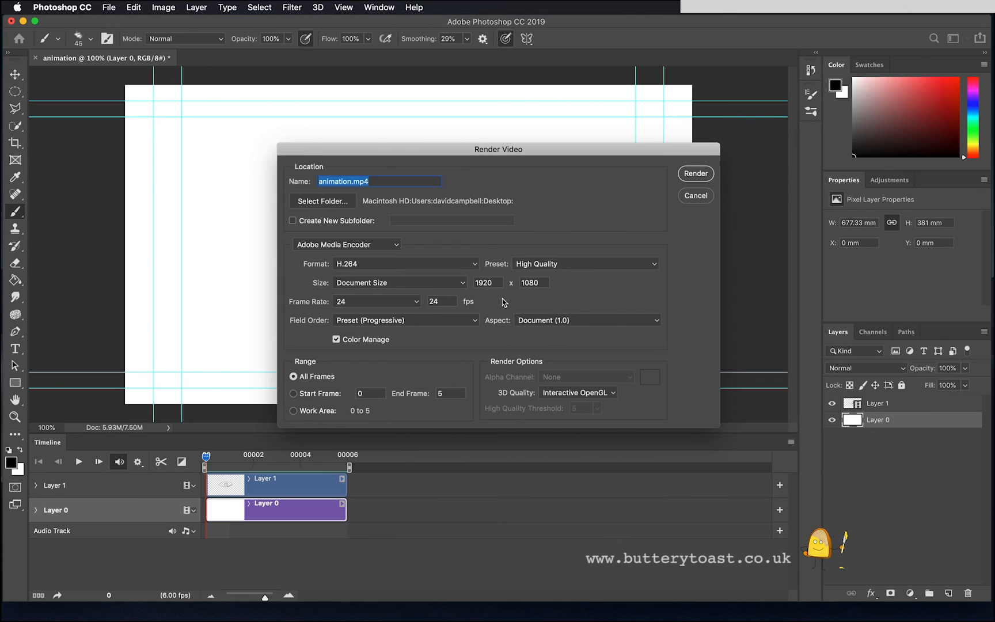
pyautogui.click(697, 174)
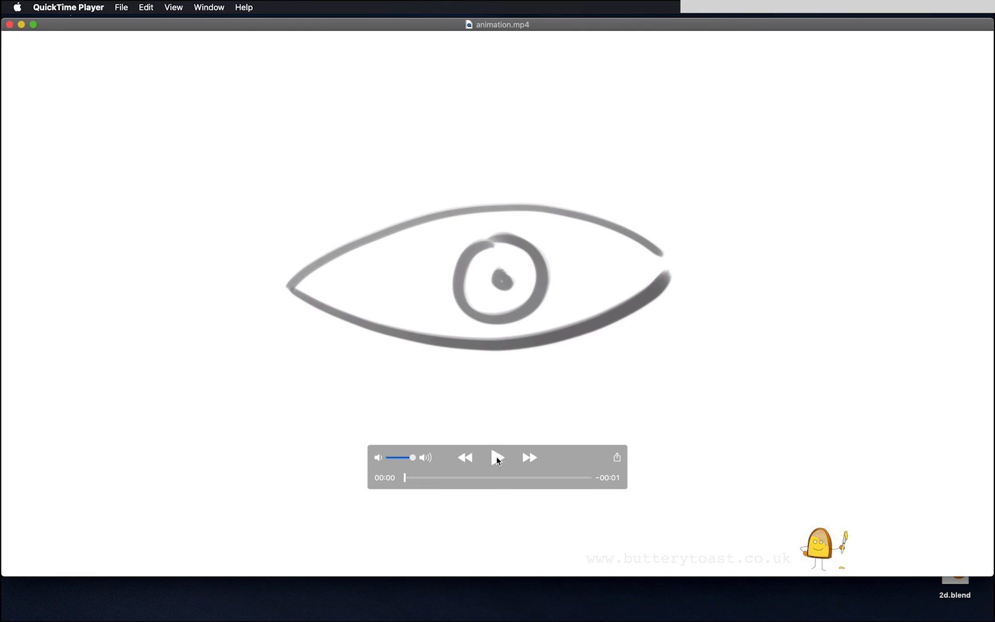
# - Watch the rendered animation.mp4 in QuickTime Player, once normally and once looped, and close its window
pyautogui.click(498, 459)
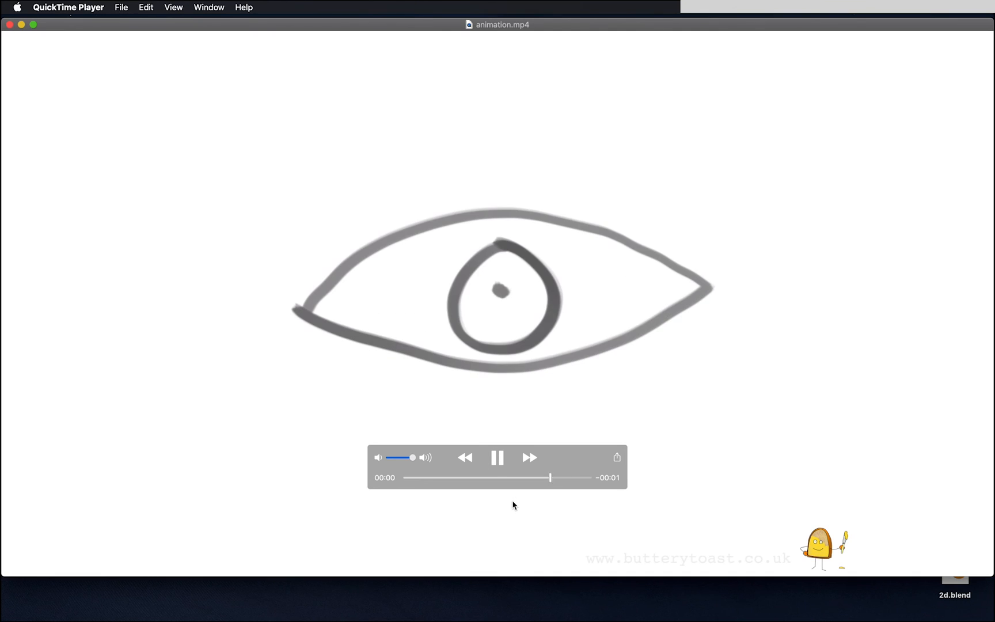
pyautogui.click(496, 458)
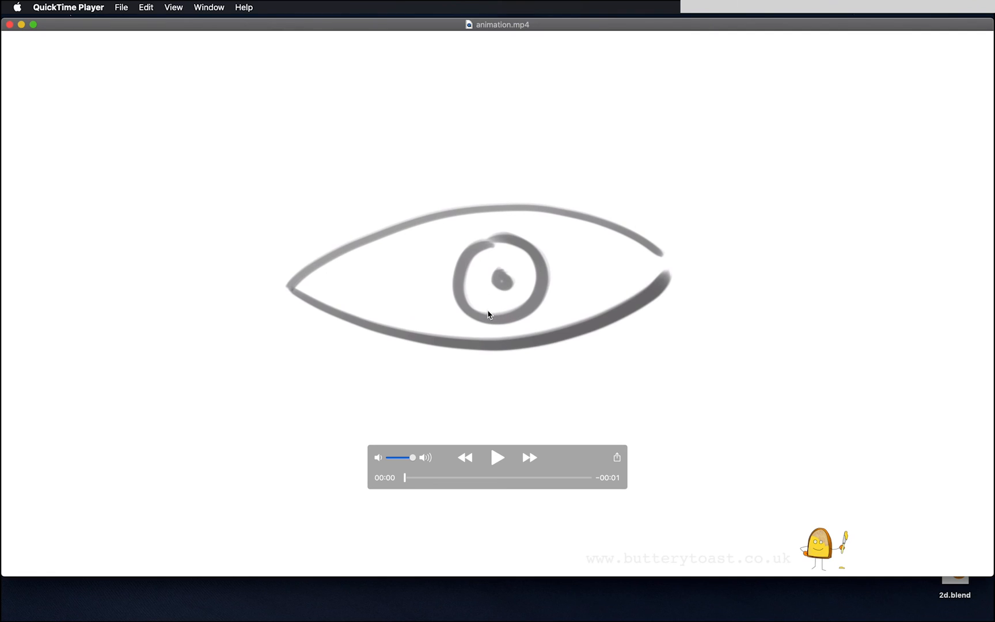
pyautogui.click(173, 7)
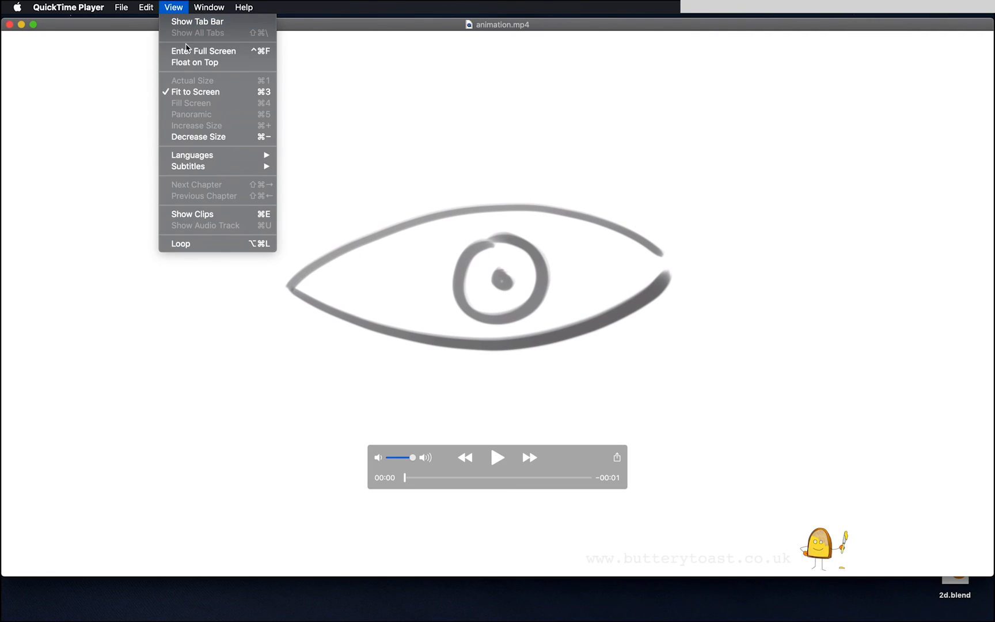
pyautogui.click(229, 250)
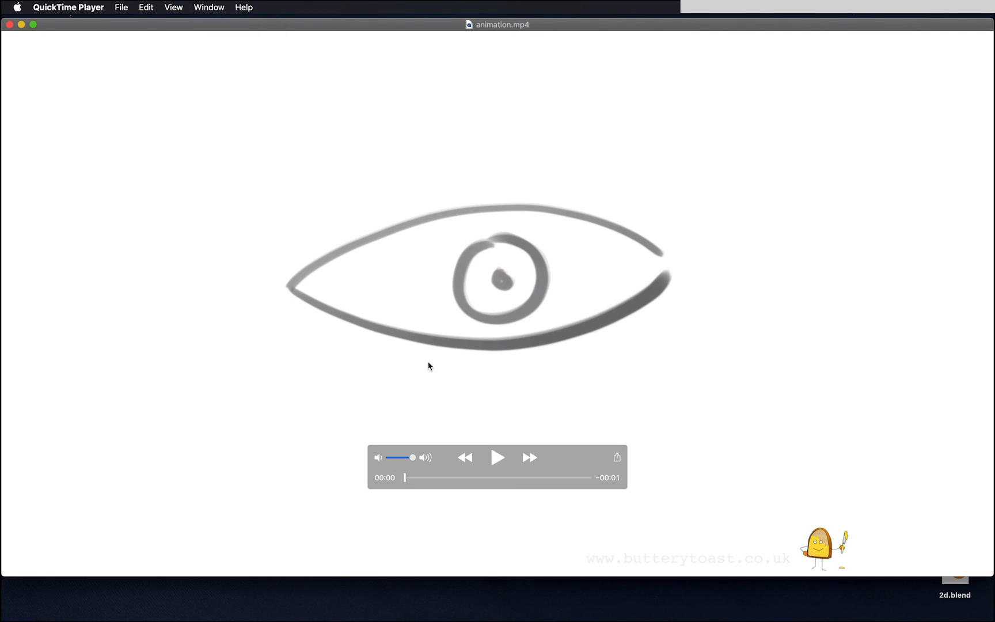
pyautogui.click(496, 457)
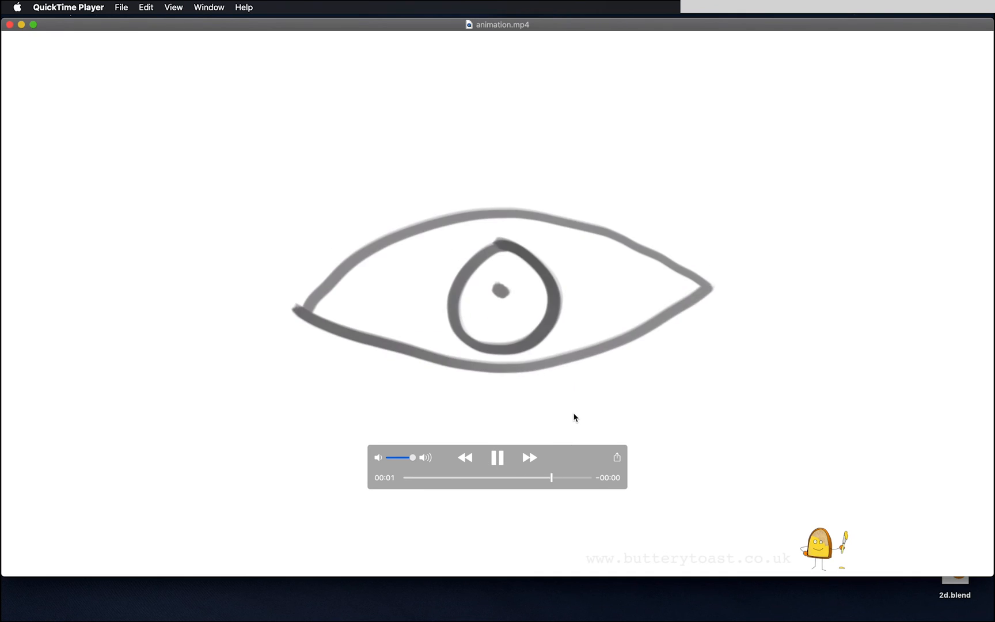
pyautogui.click(499, 461)
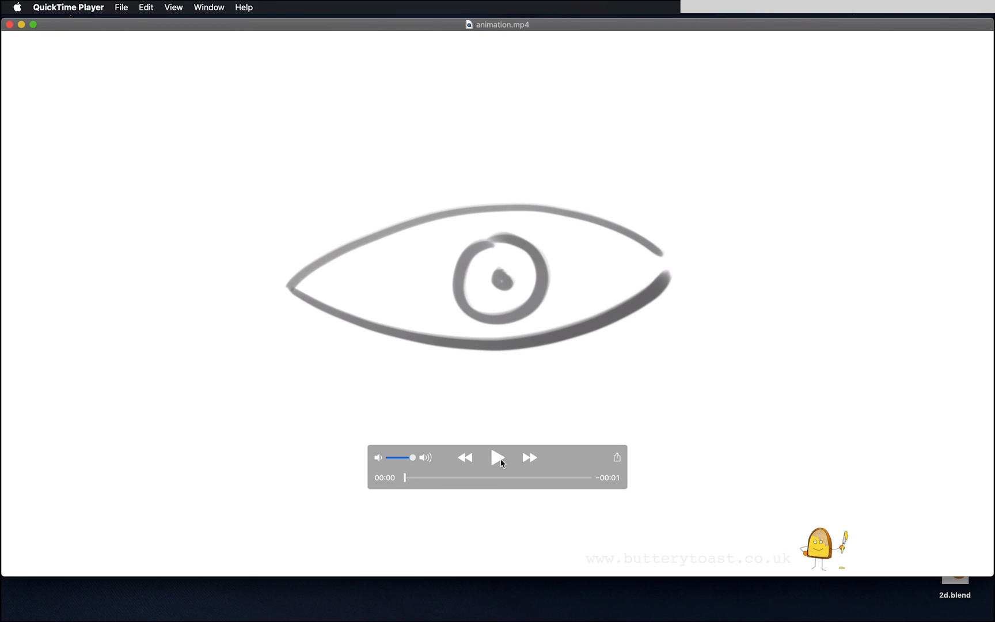
pyautogui.click(9, 25)
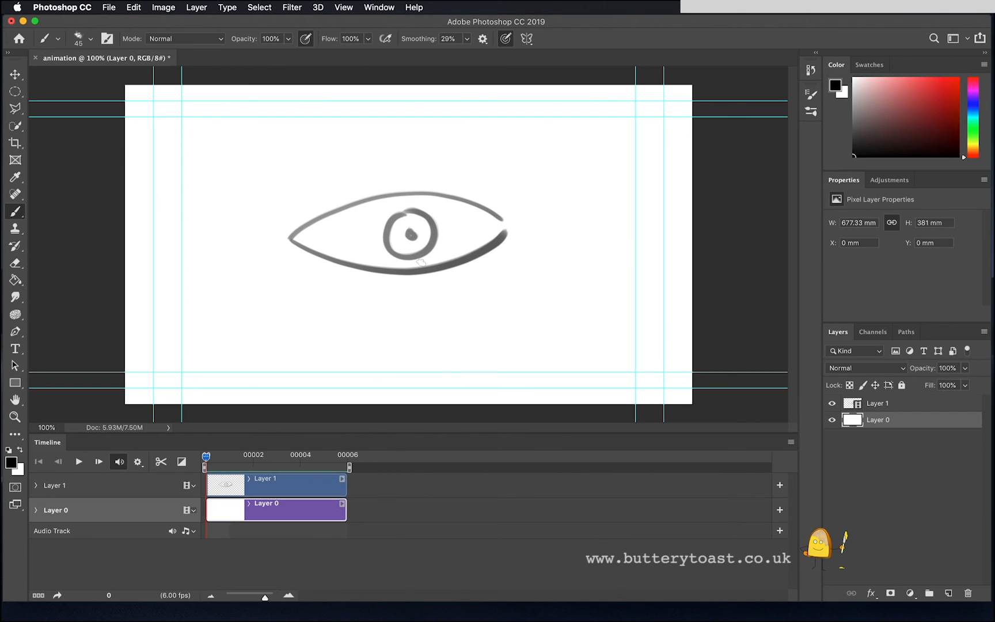